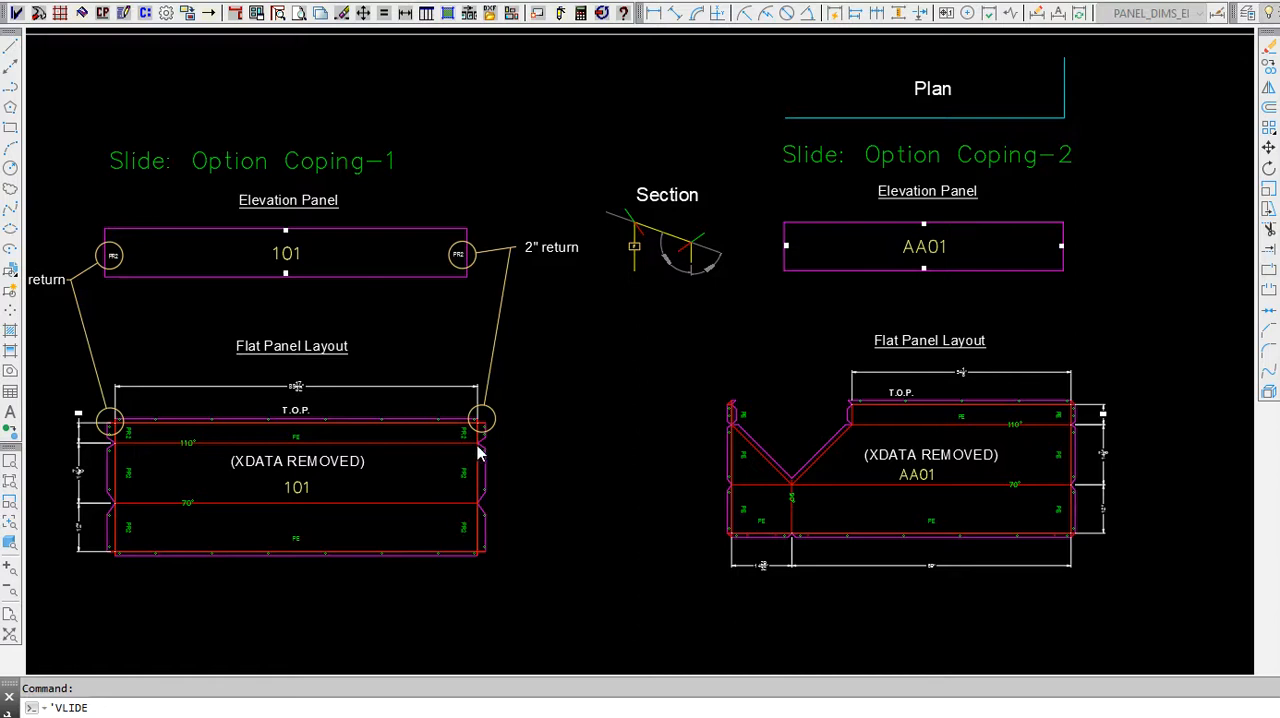
# Step: Examine the 2-inch return corners of panel 101 in its elevation and flat panel layout
pyautogui.scroll(10, 469, 429)
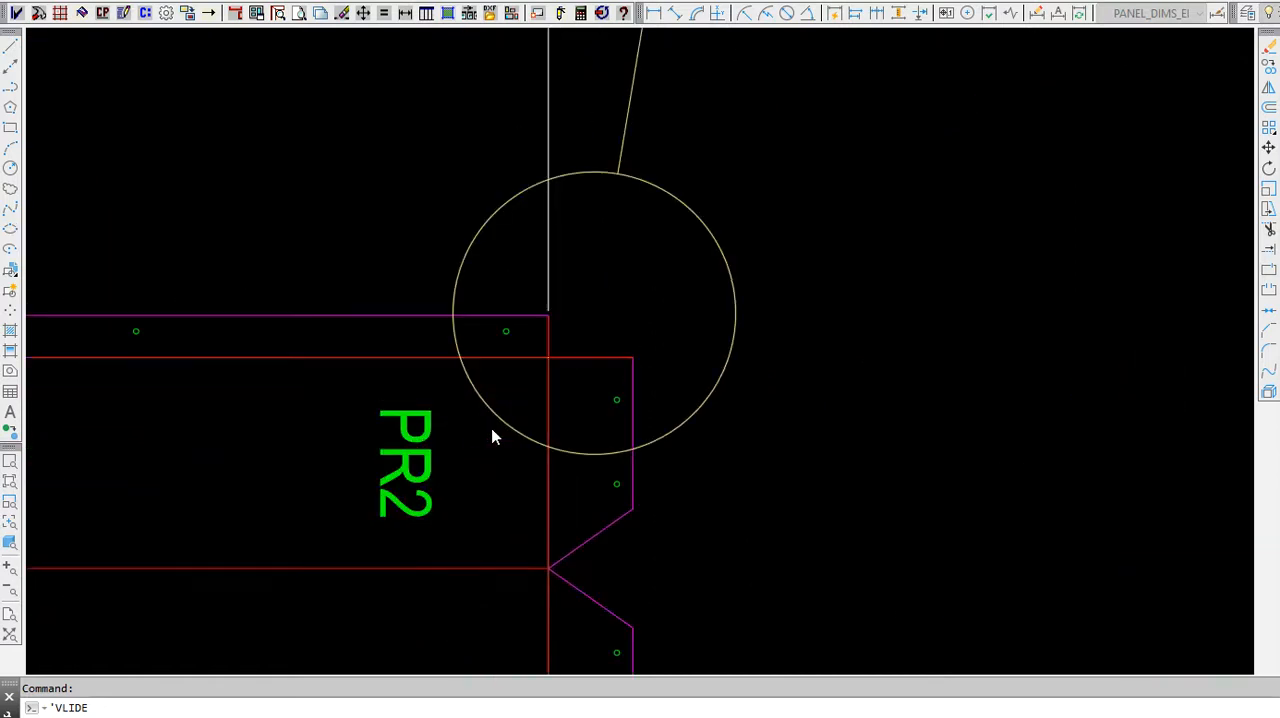
pyautogui.scroll(-10, 672, 480)
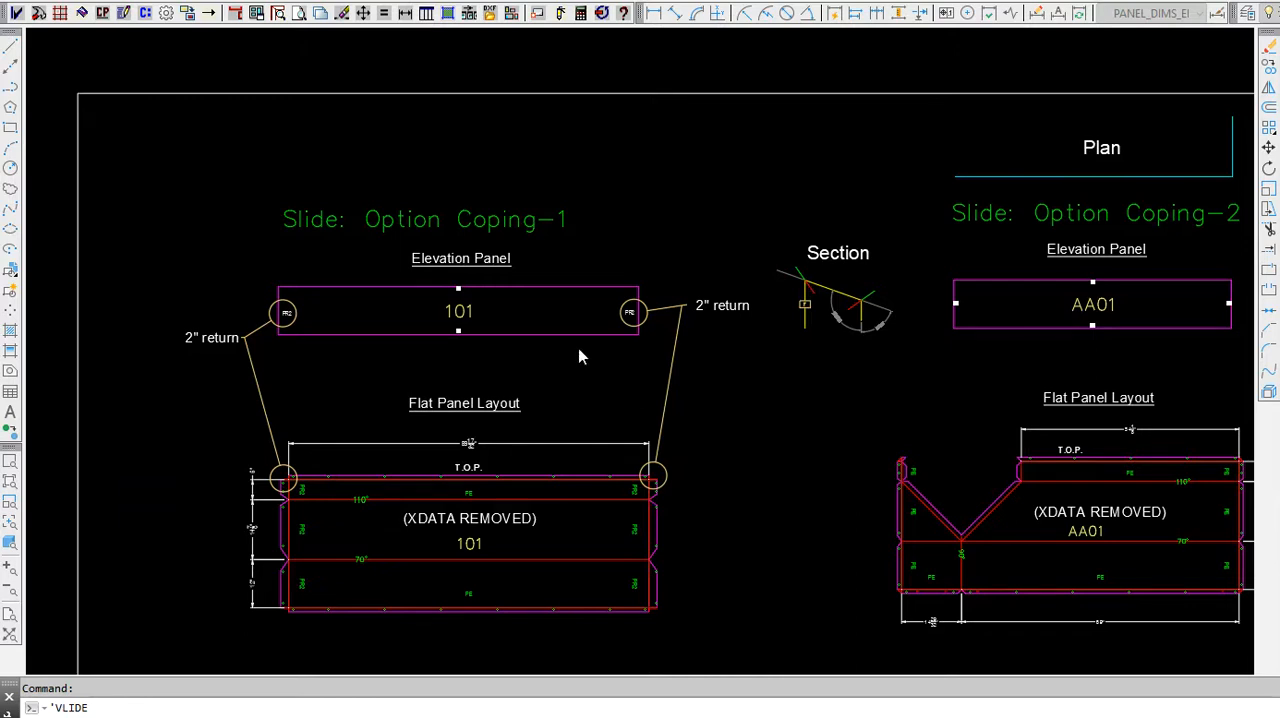
pyautogui.scroll(4, 645, 488)
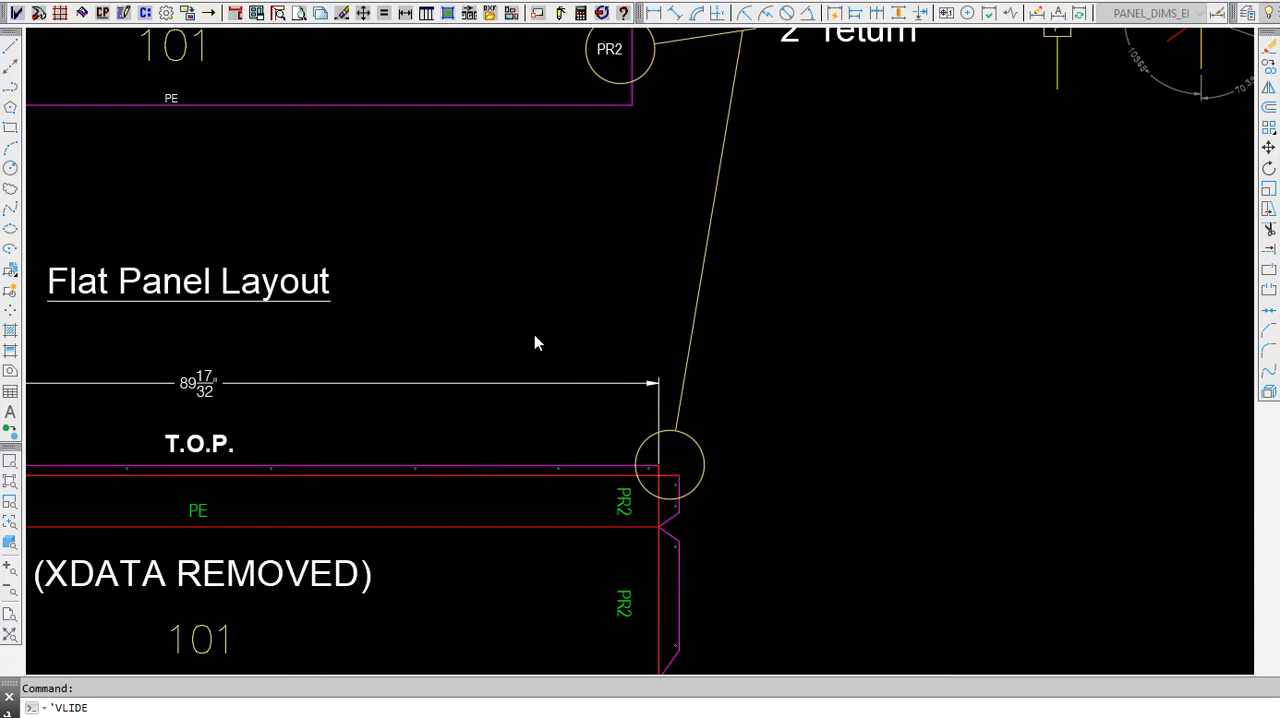
pyautogui.scroll(-4, 431, 389)
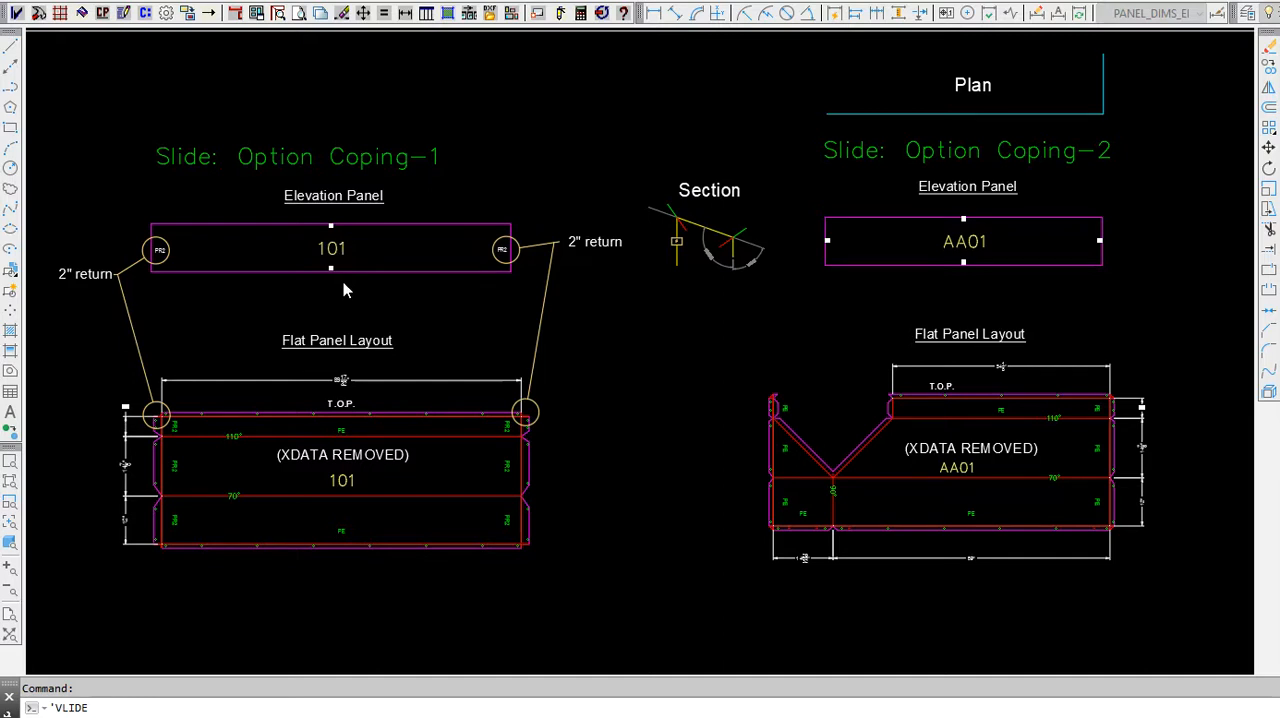
pyautogui.press('Return')
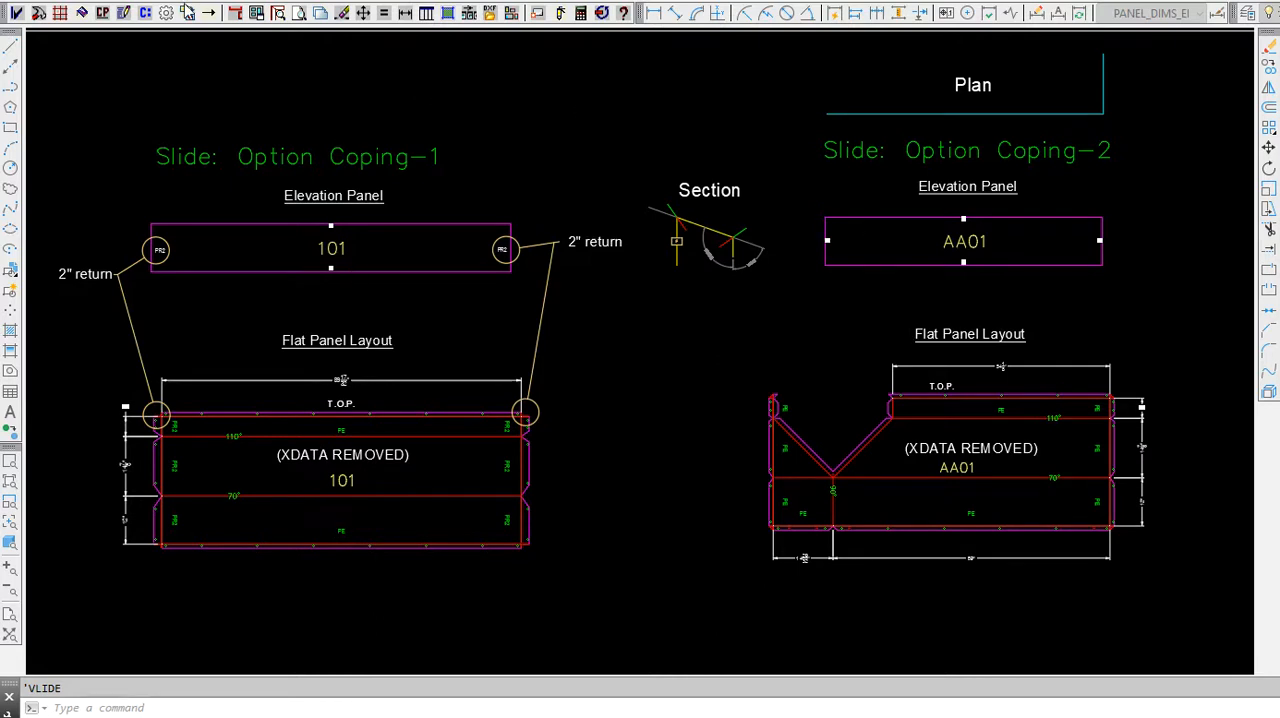
# Step: Open the profile assignment of elevation panel AA01 in the Coping-2 example
pyautogui.click(123, 15)
pyautogui.click(123, 13)
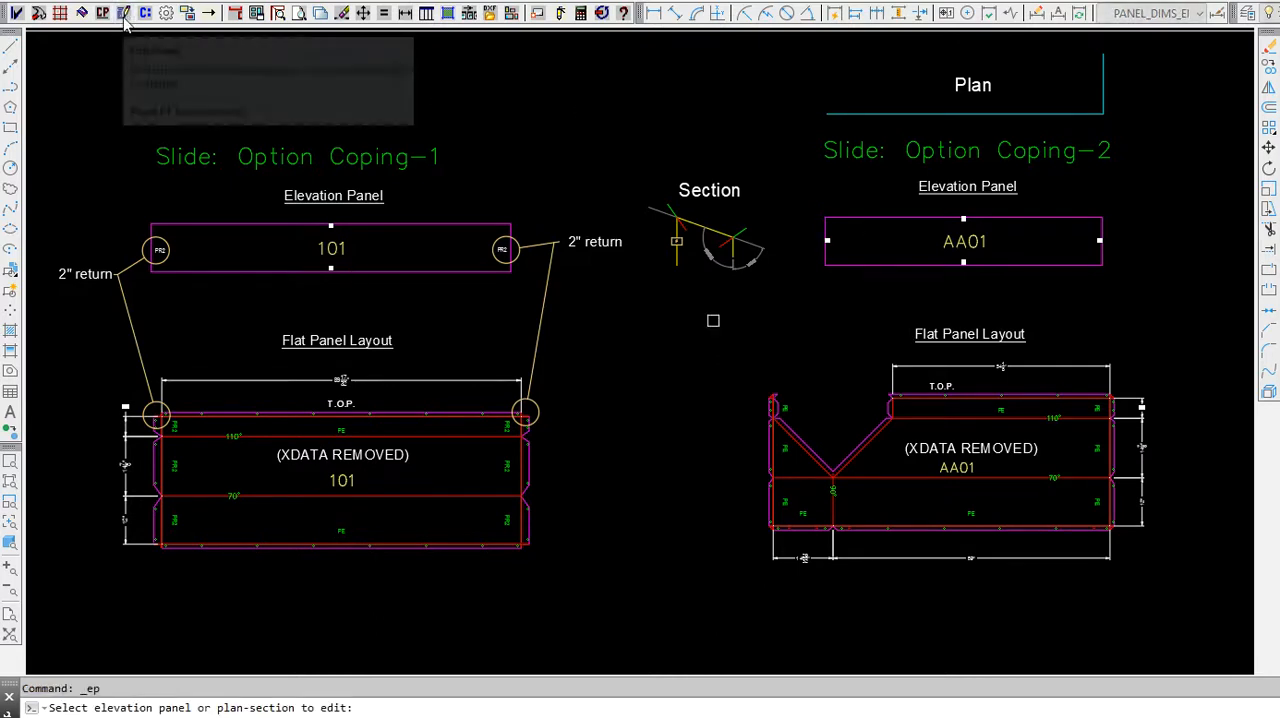
pyautogui.click(891, 266)
pyautogui.press('Return')
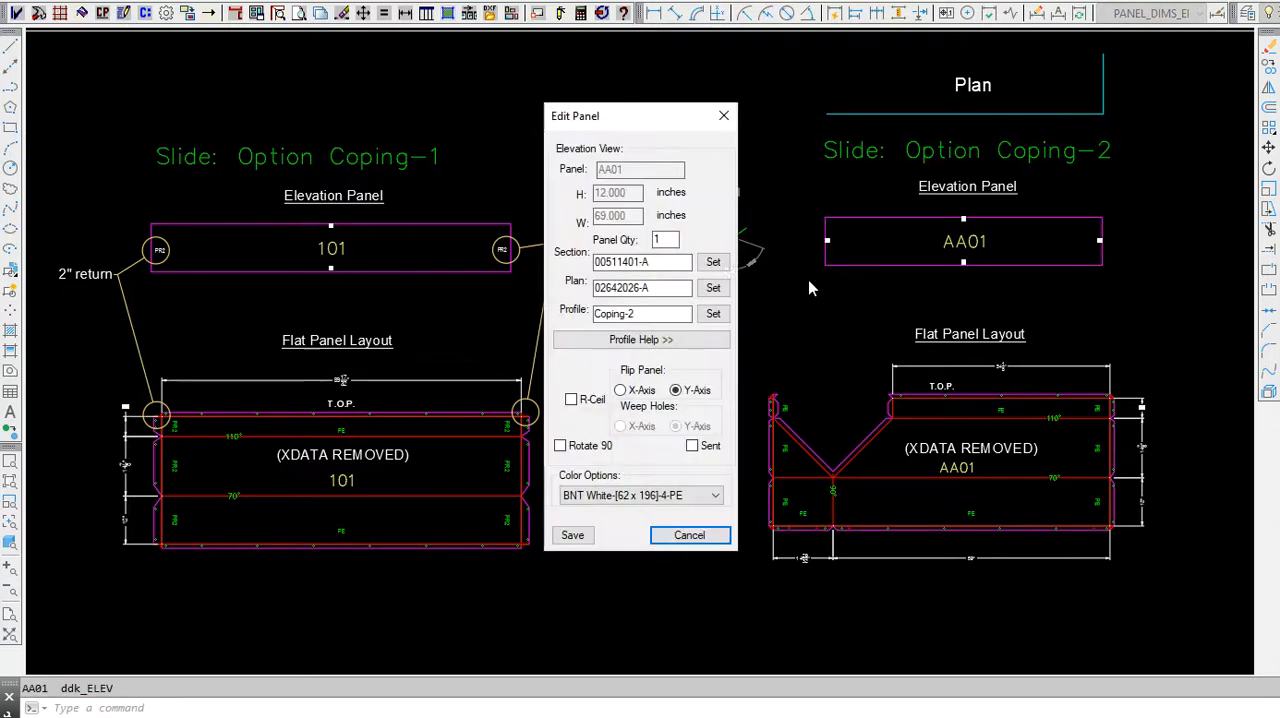
pyautogui.click(713, 315)
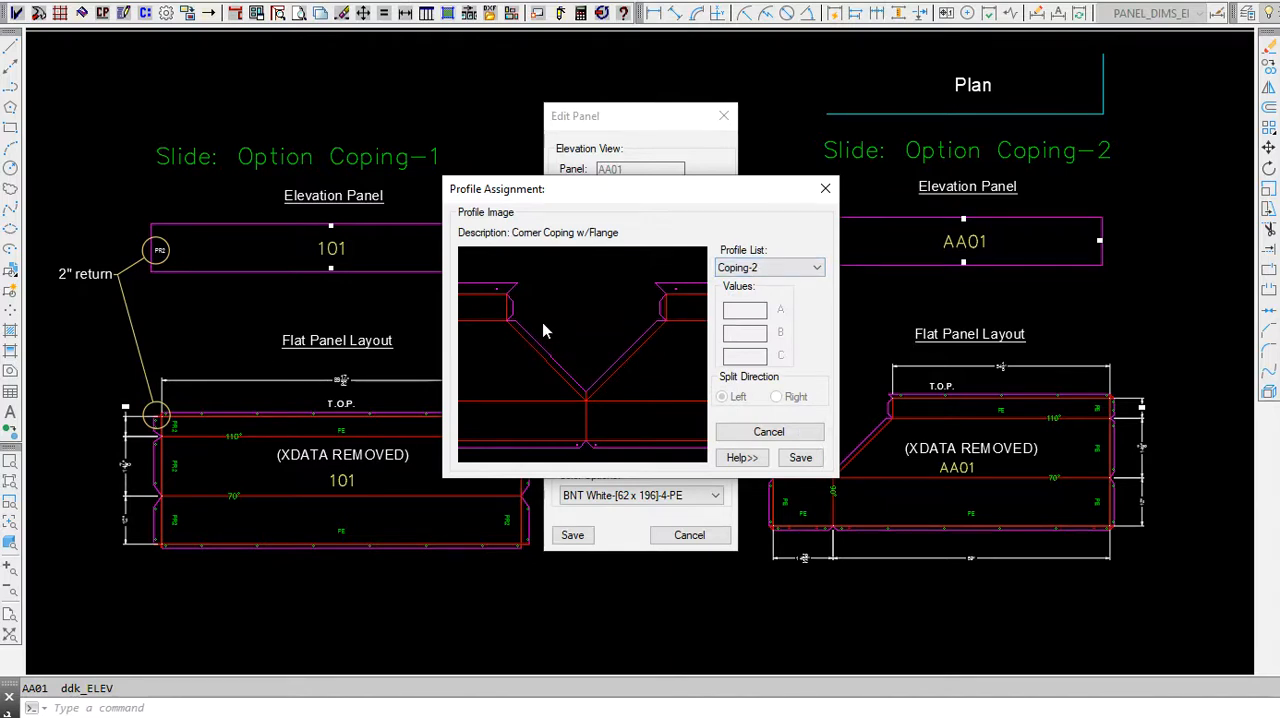
# Step: Preview the Coping-2A and Coping-2B profiles for panel AA01, reselect Coping-2, and close the panel editor without saving
pyautogui.click(778, 268)
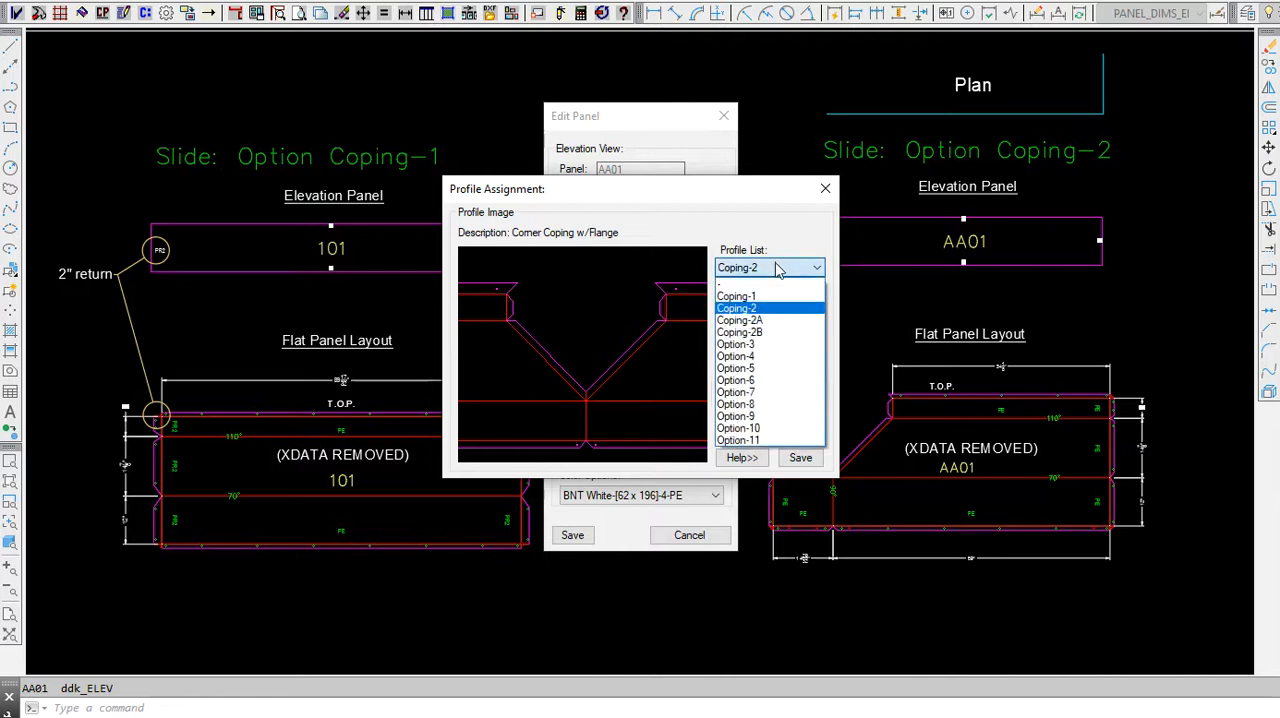
pyautogui.click(758, 322)
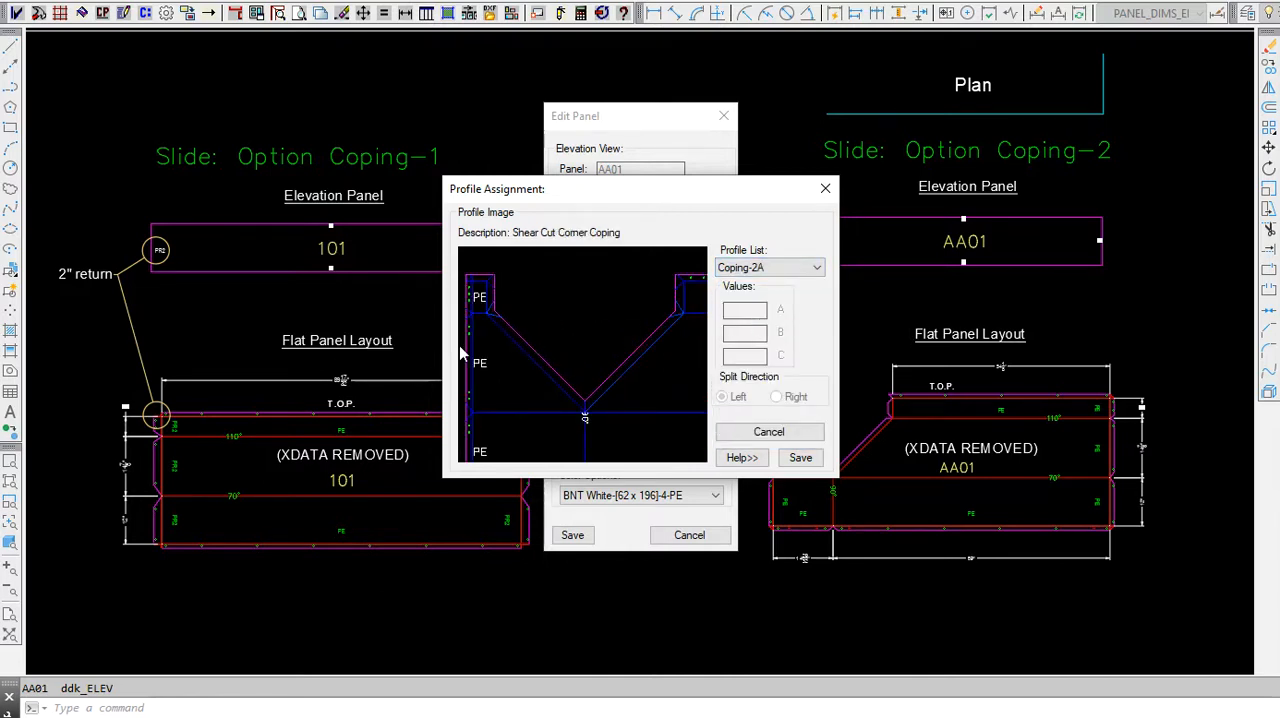
pyautogui.click(783, 270)
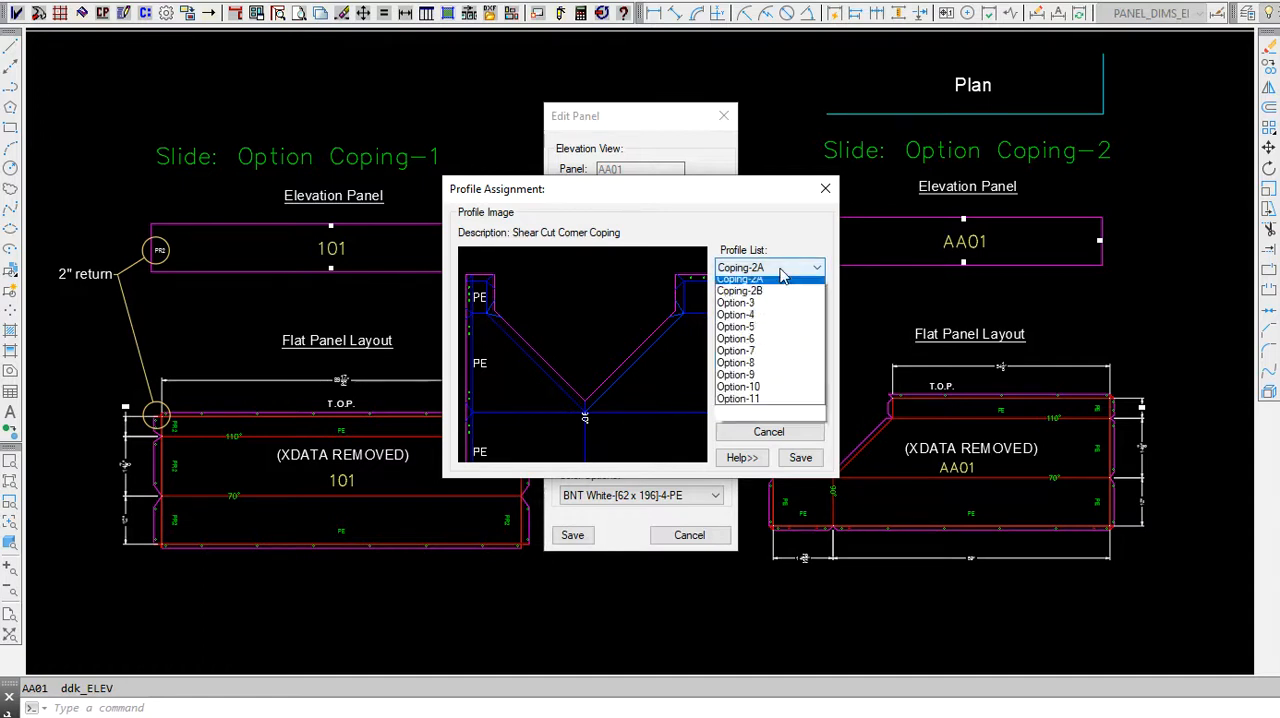
pyautogui.click(771, 330)
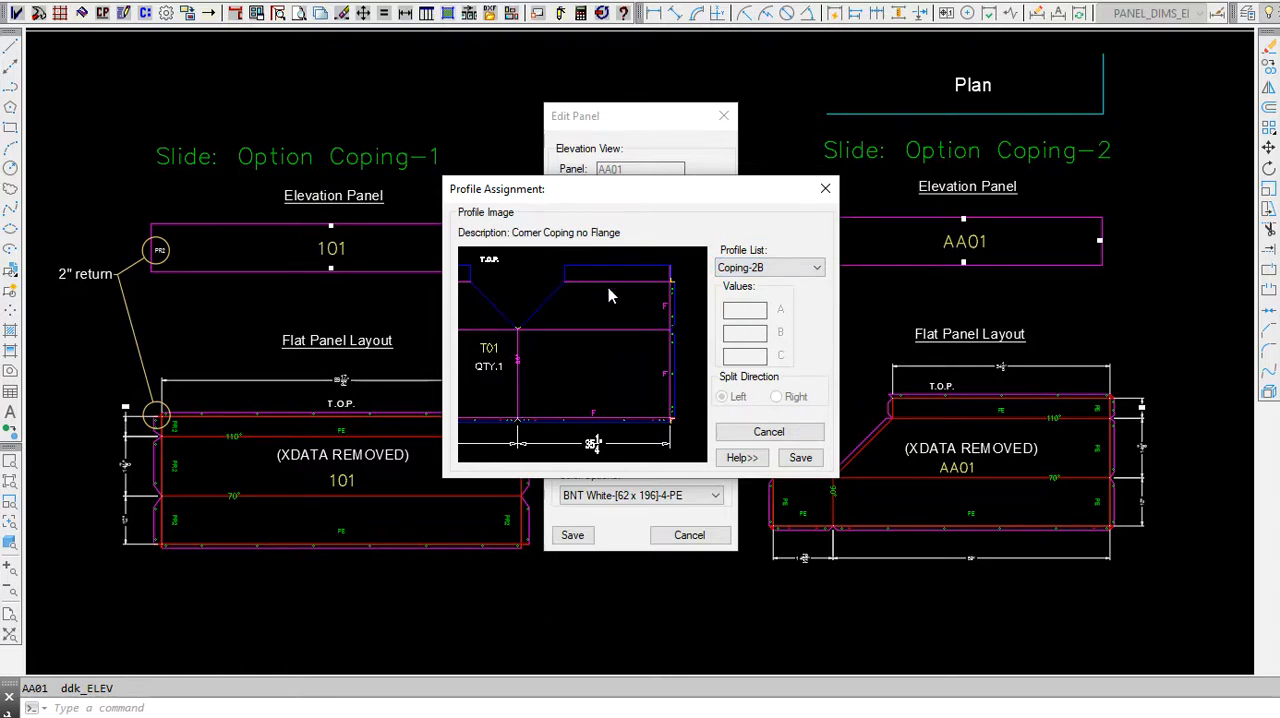
pyautogui.click(765, 268)
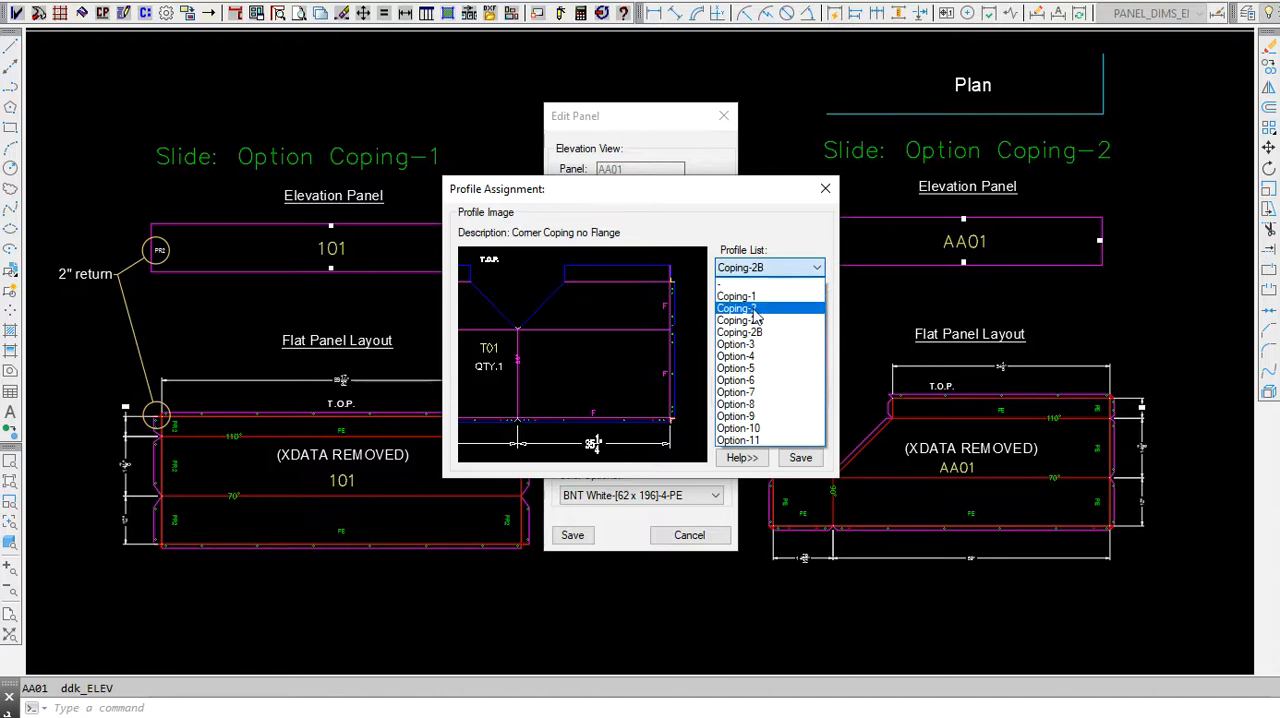
pyautogui.click(755, 310)
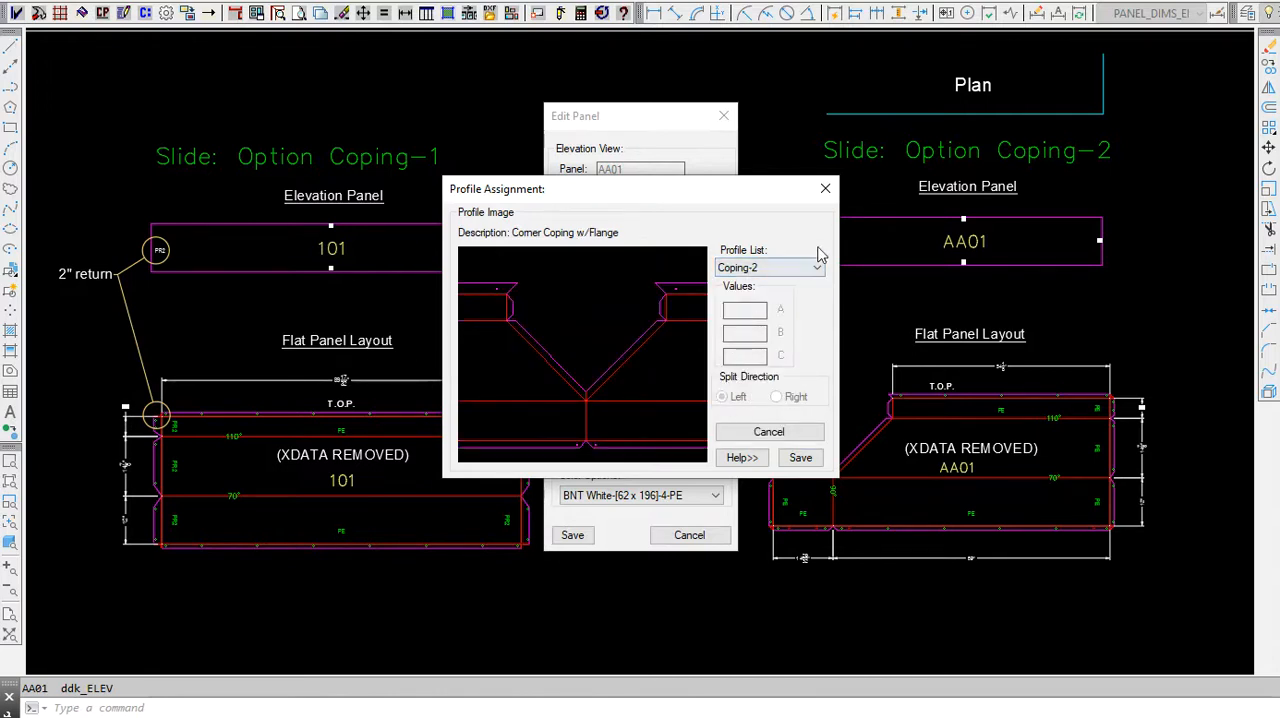
pyautogui.click(825, 189)
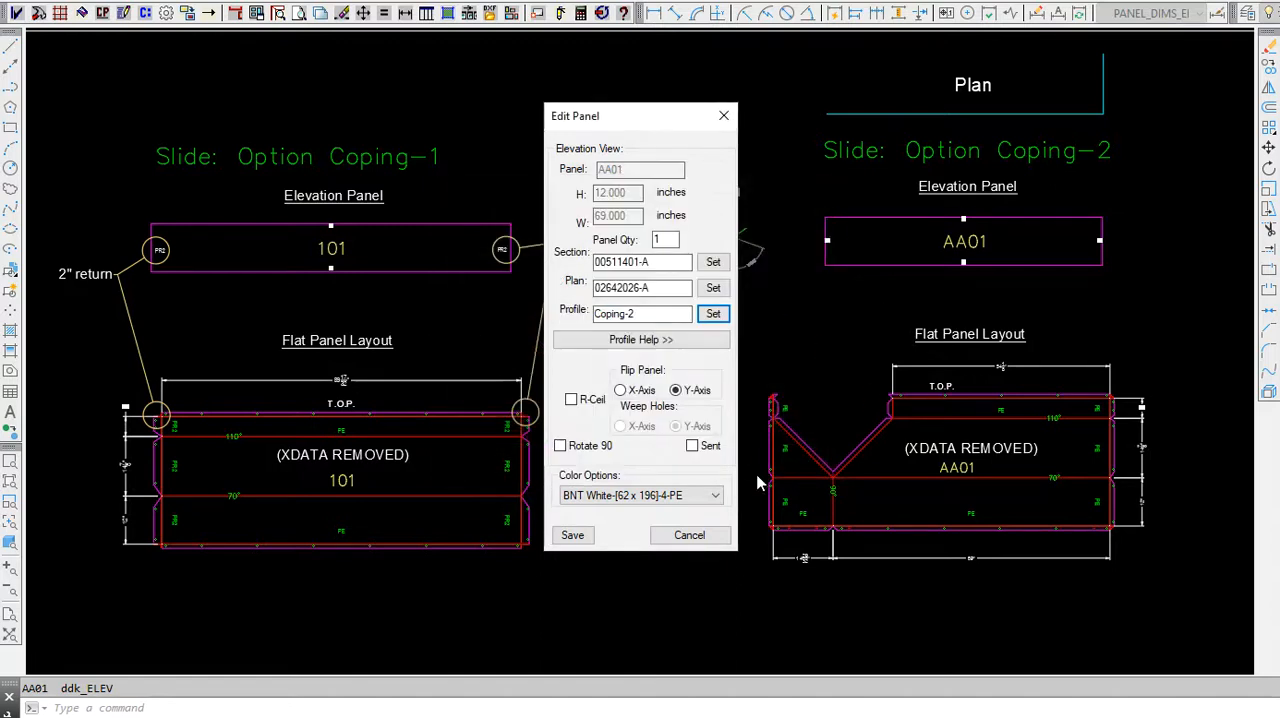
pyautogui.click(724, 117)
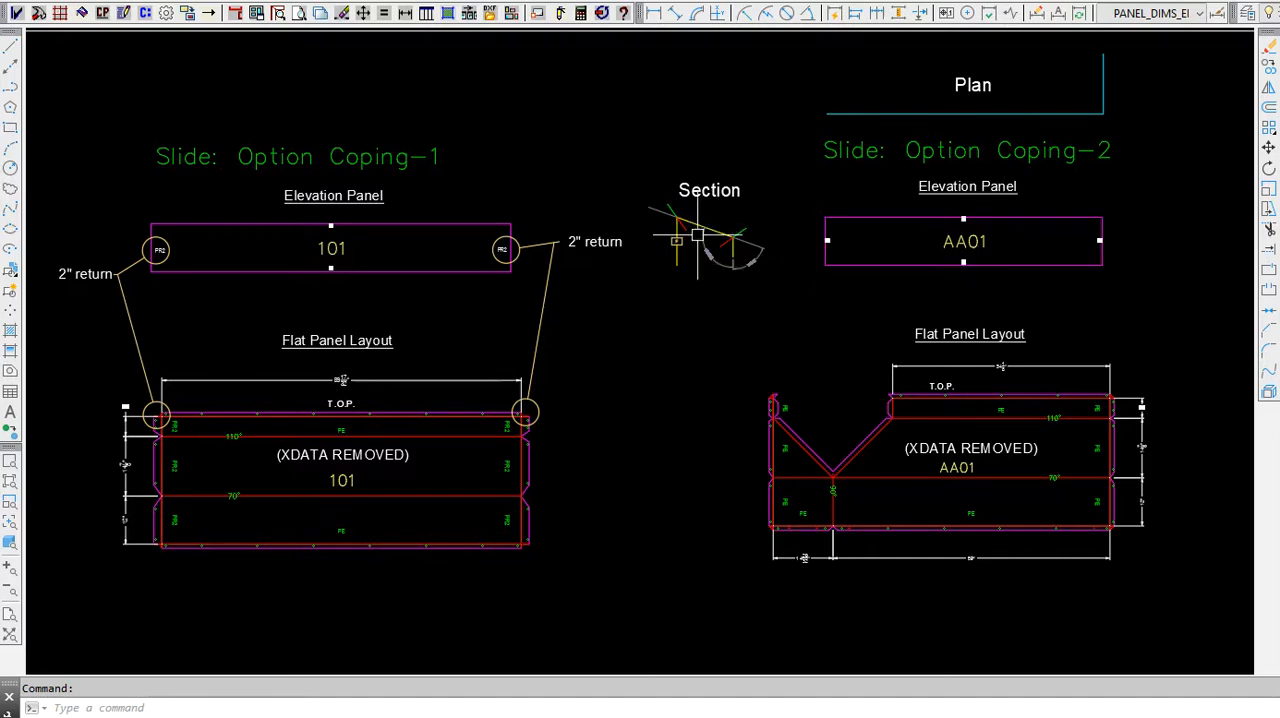
# Step: Examine the coping section drawing and its bend angles between panels 101 and AA01
pyautogui.scroll(6, 697, 231)
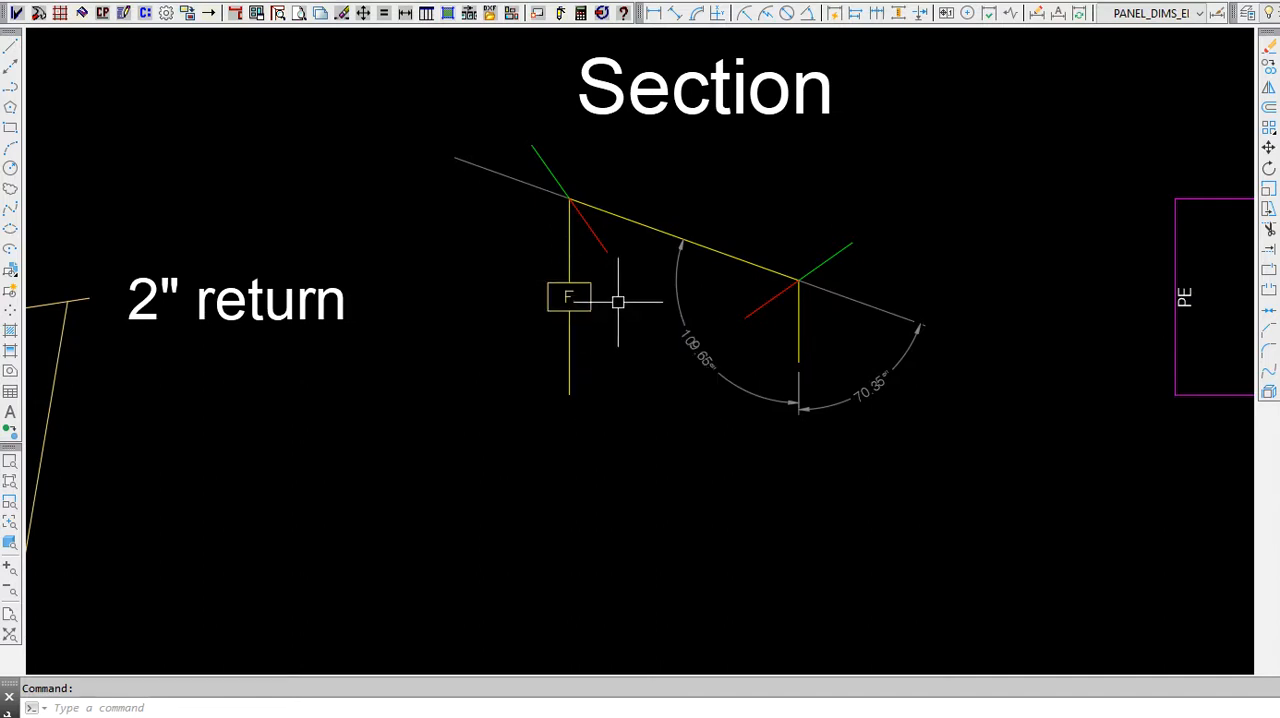
pyautogui.scroll(-4, 557, 330)
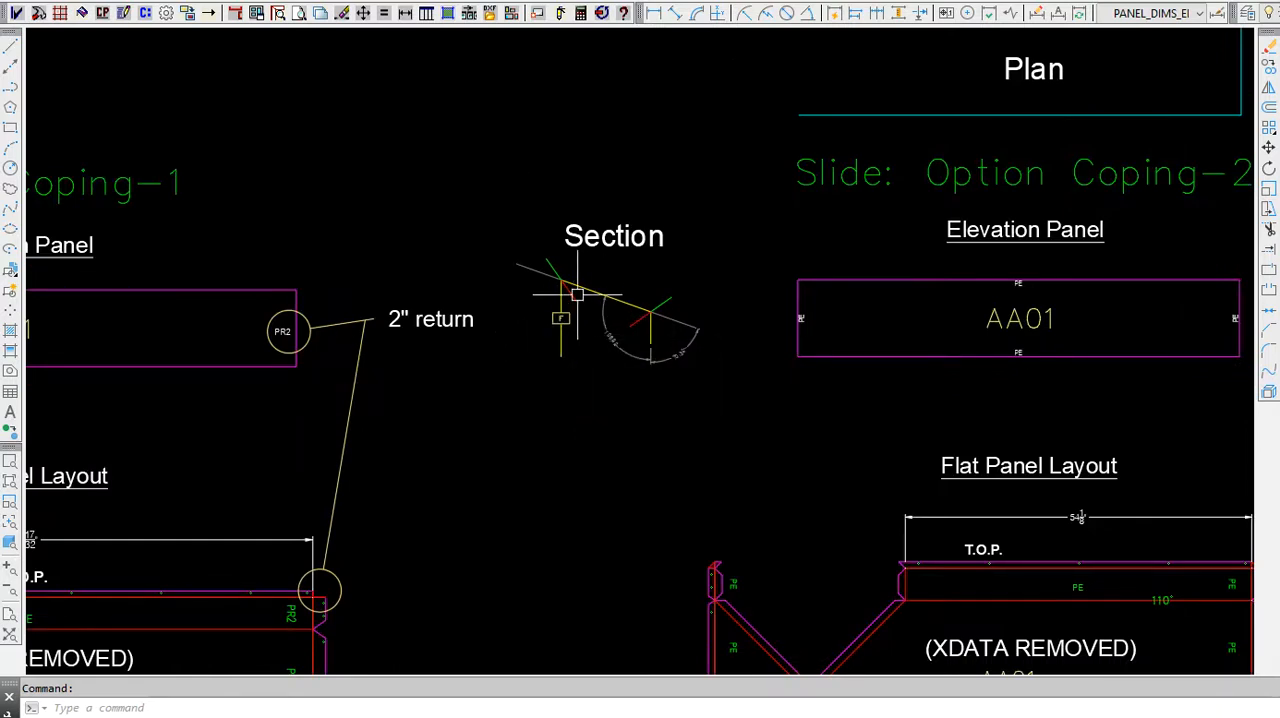
pyautogui.scroll(-2, 612, 343)
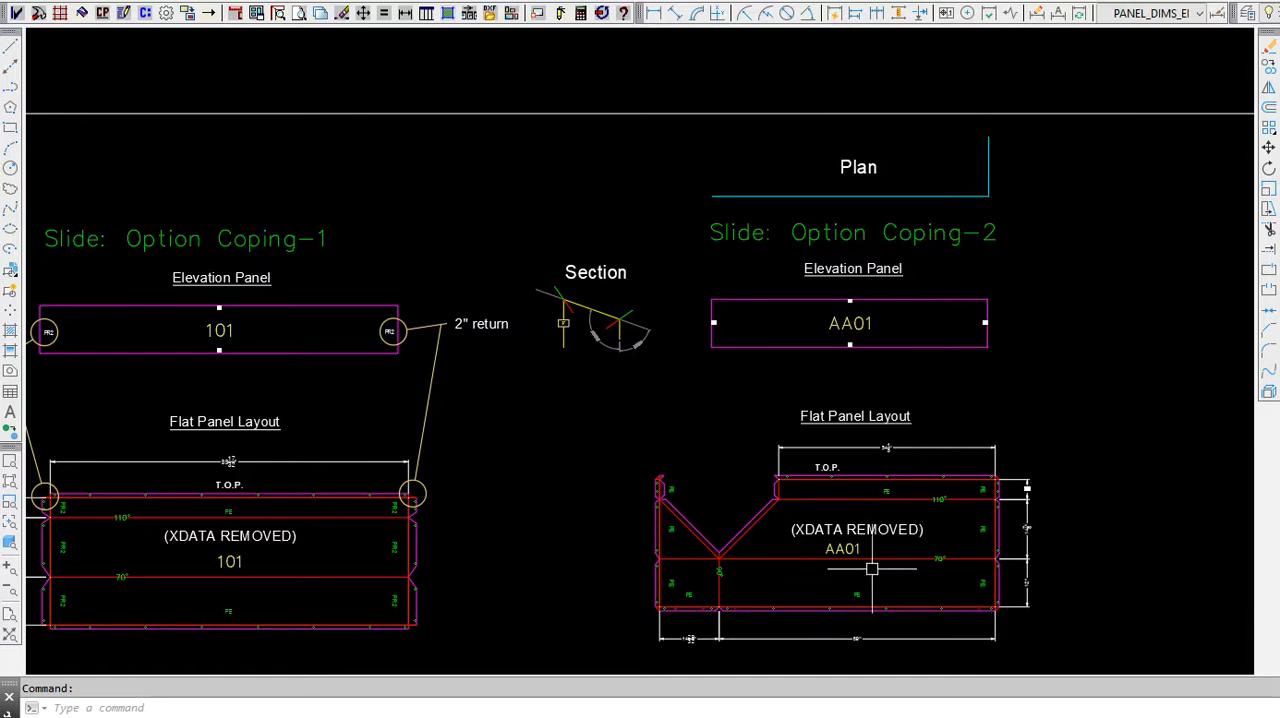
# Step: Inspect the Option-3 profile assignment of end coping panel OPT3L, then close the panel editor without saving
pyautogui.scroll(-4, 938, 172)
pyautogui.scroll(6, 660, 540)
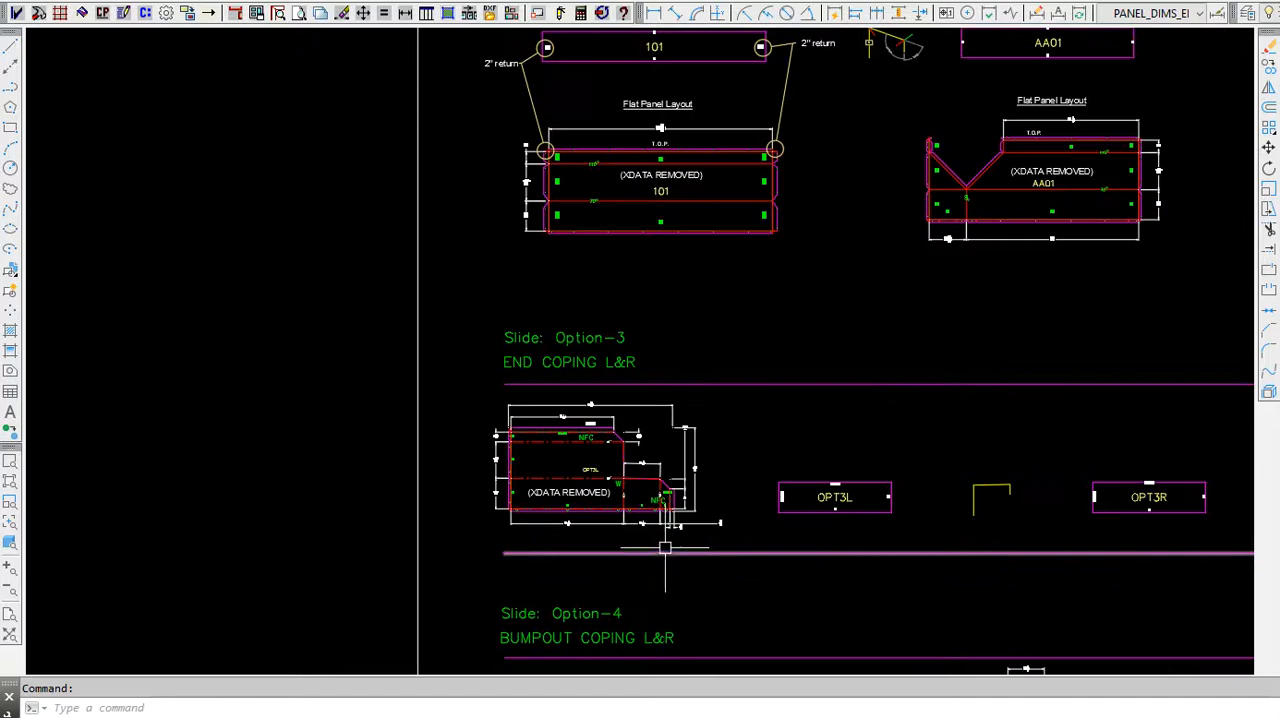
pyautogui.moveTo(660, 538)
pyautogui.mouseDown(button='middle')
pyautogui.moveTo(620, 570)
pyautogui.moveTo(510, 555)
pyautogui.mouseUp(button='middle')
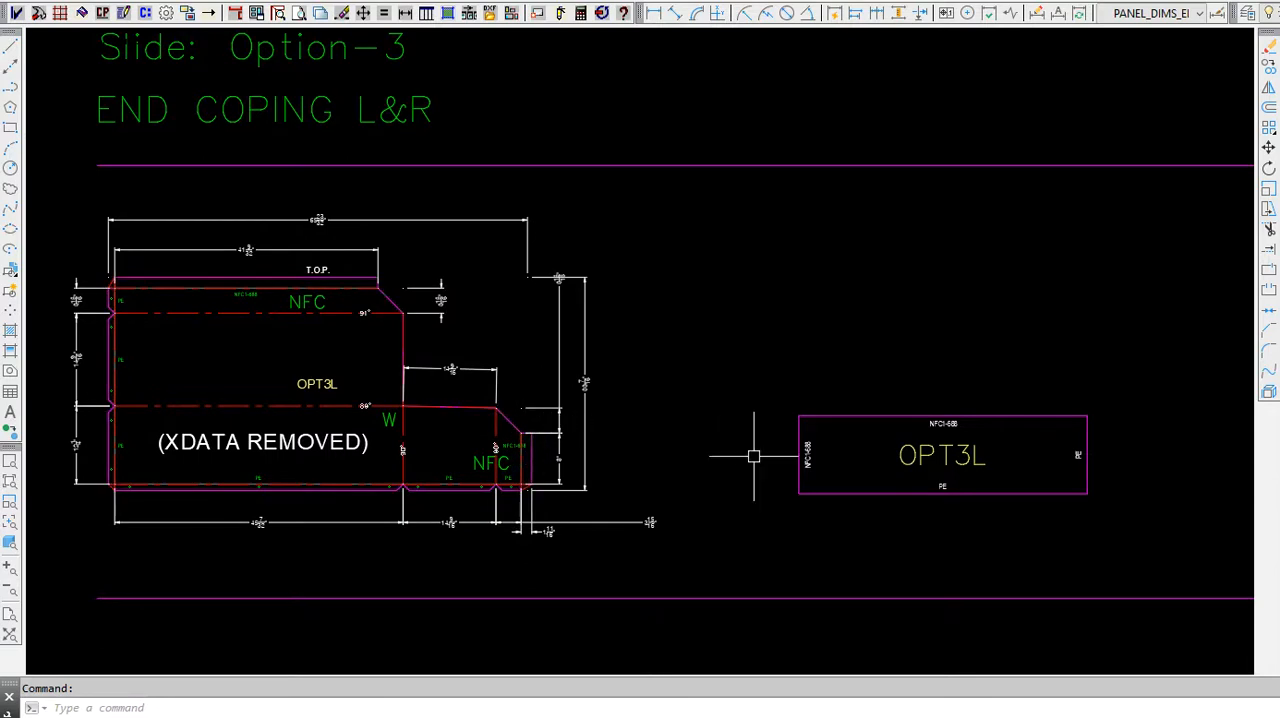
pyautogui.scroll(-2, 751, 455)
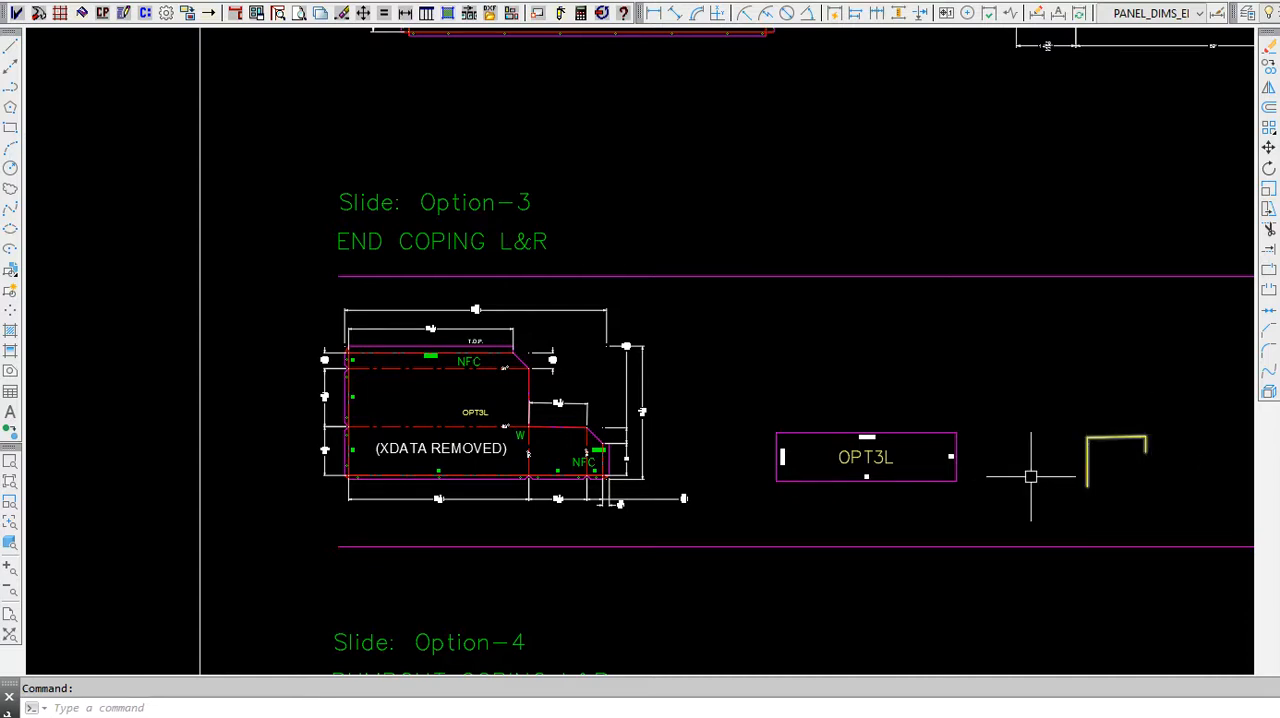
pyautogui.click(122, 10)
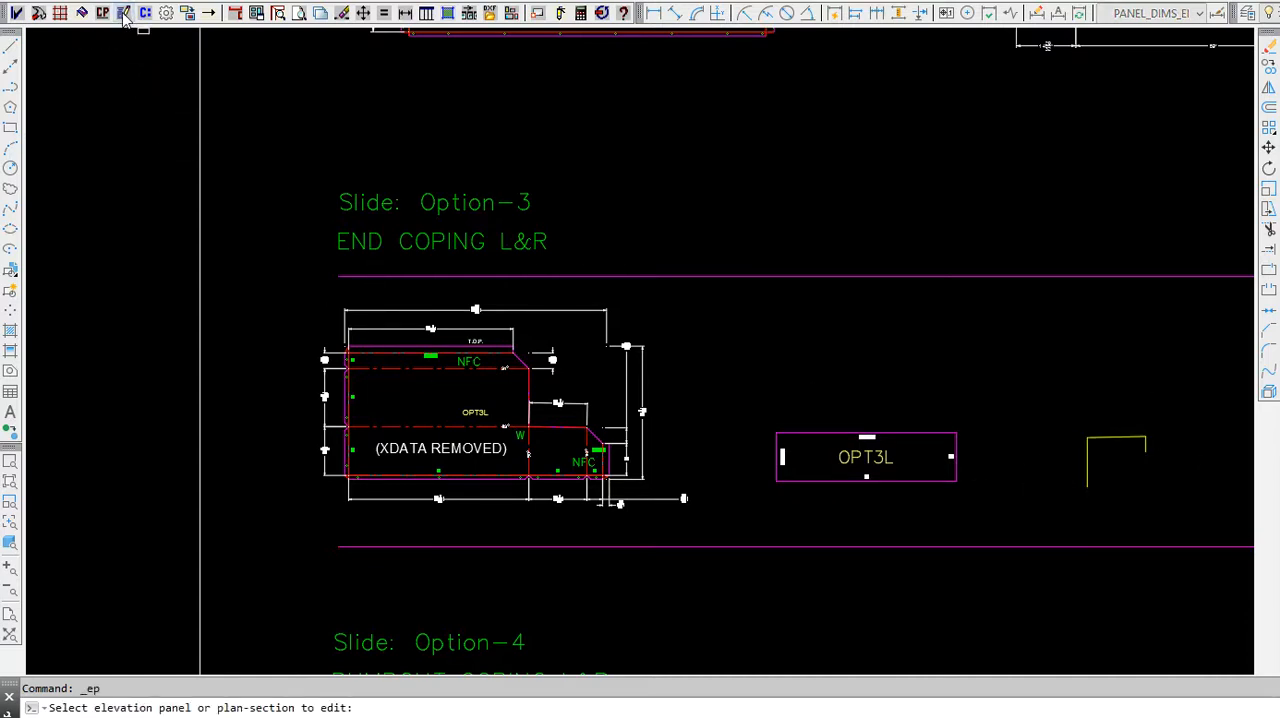
pyautogui.click(834, 436)
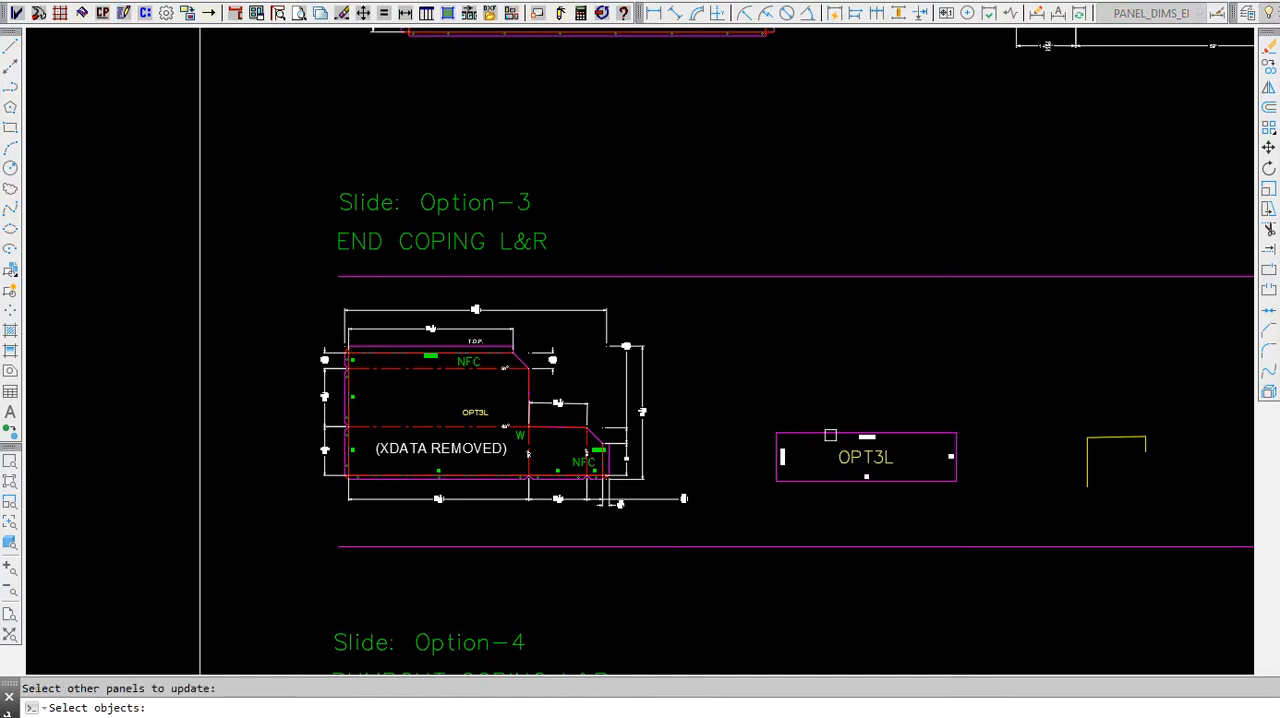
pyautogui.press('Return')
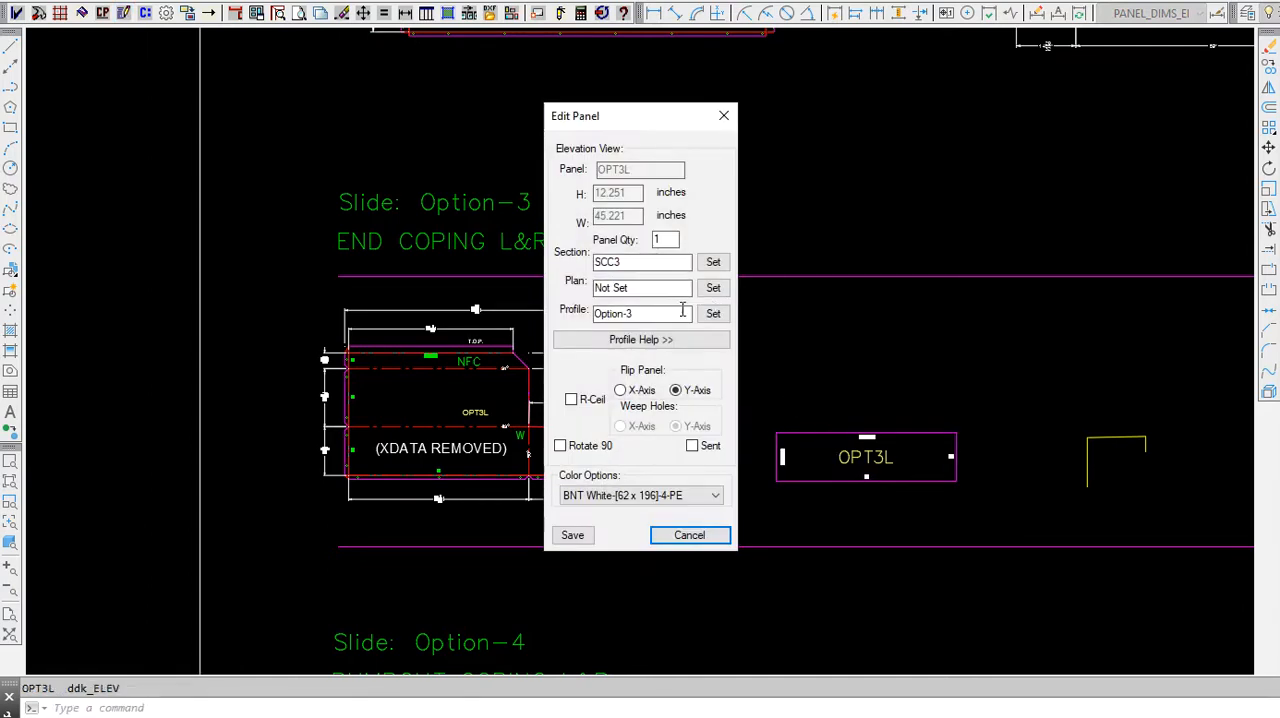
pyautogui.click(713, 313)
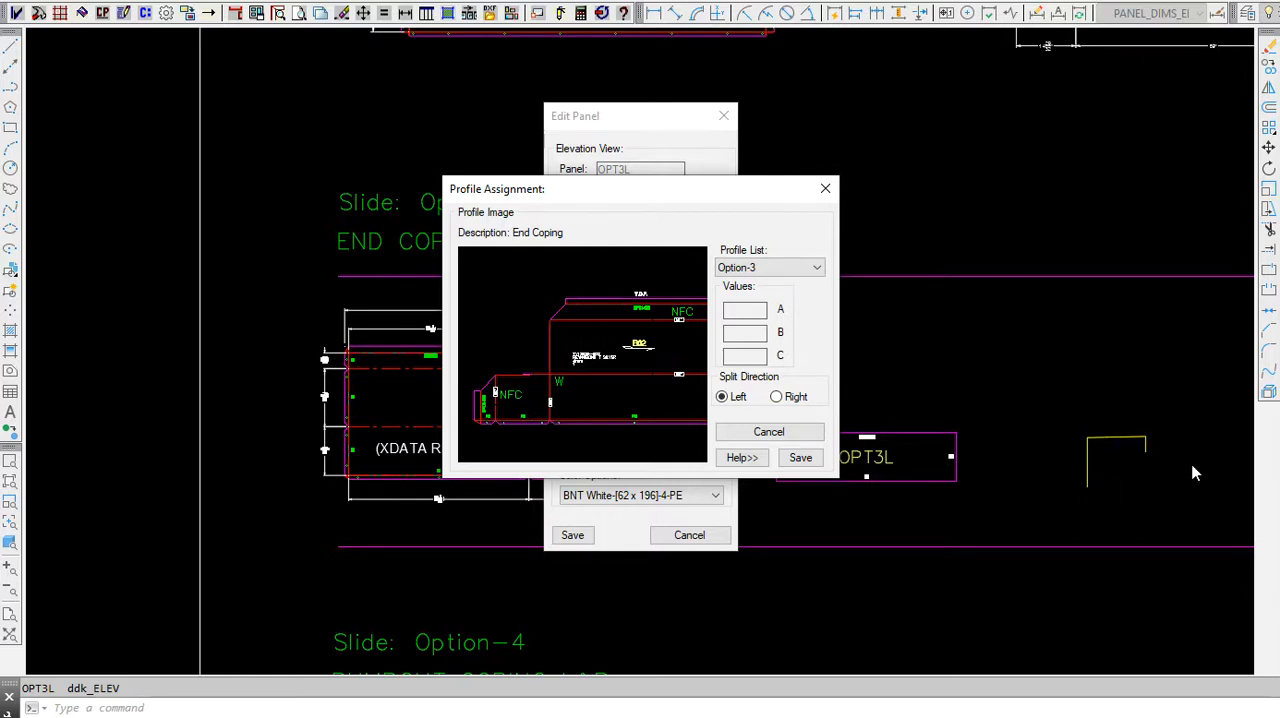
pyautogui.click(825, 189)
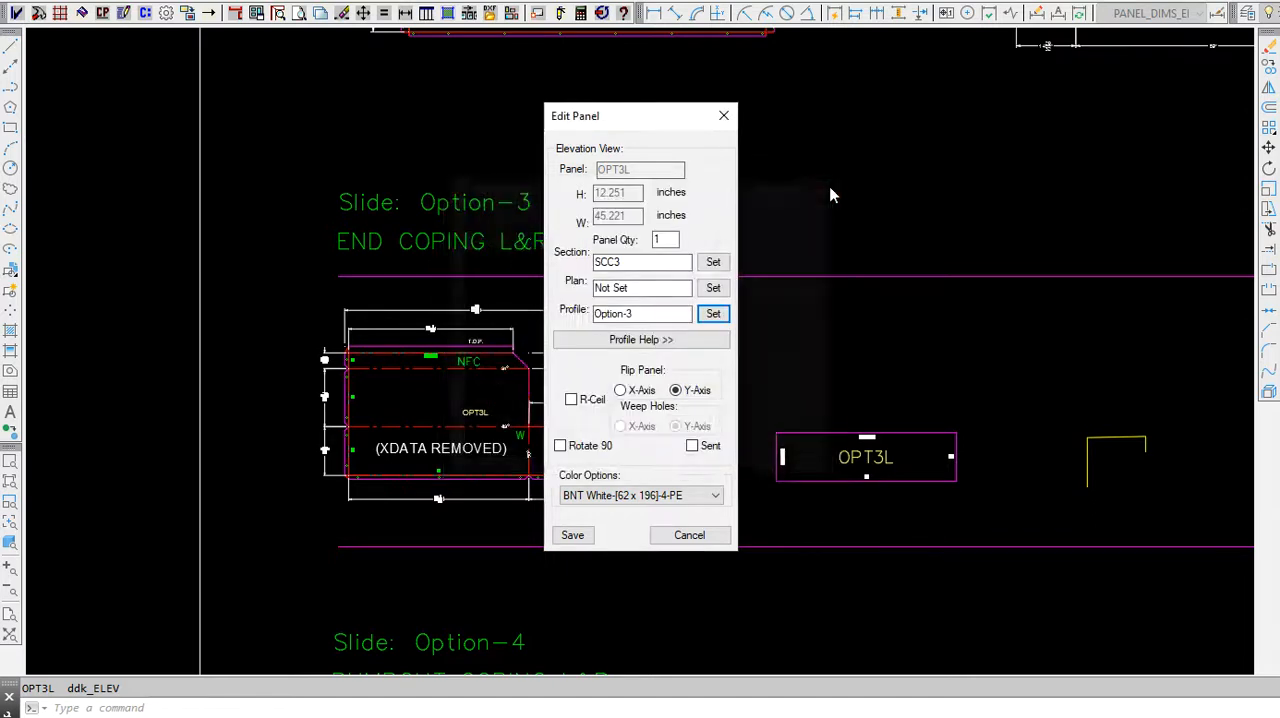
pyautogui.click(724, 116)
# Step: Inspect the Option-4 profile assignment of bumpout coping panel OPT4L, then close the panel editor without saving
pyautogui.scroll(-2, 581, 228)
pyautogui.scroll(-1, 581, 228)
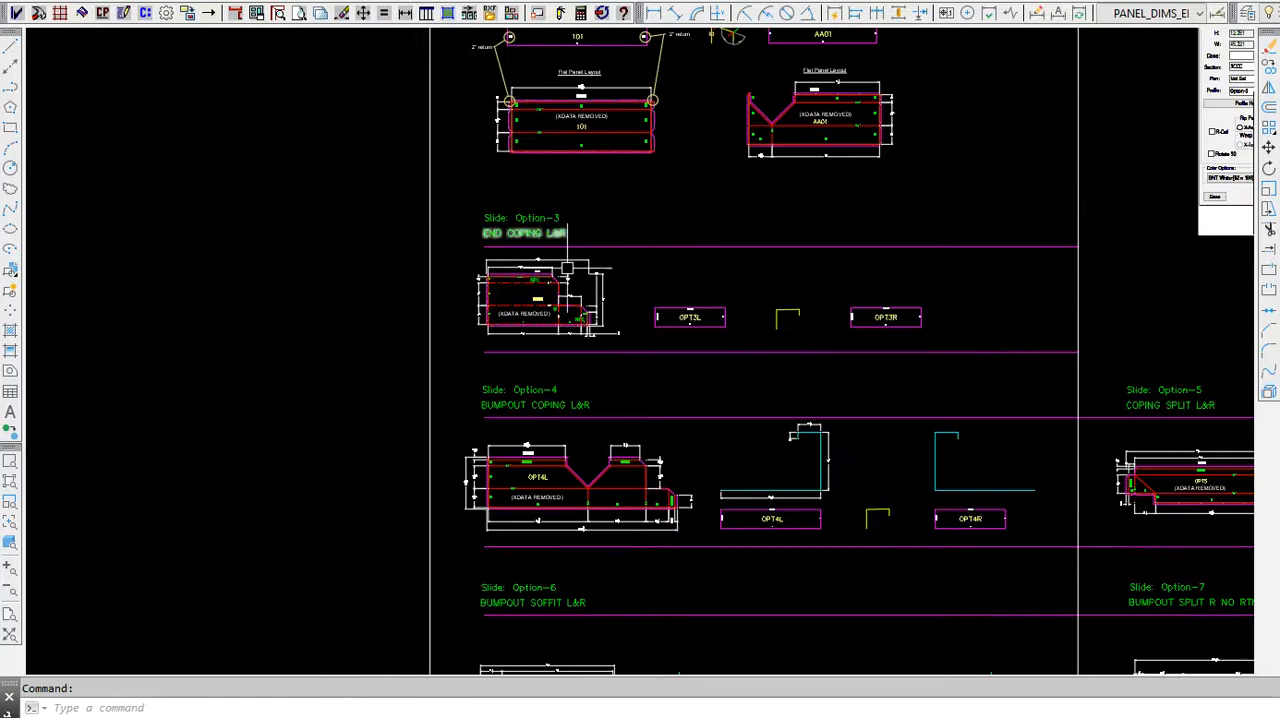
pyautogui.scroll(3, 651, 543)
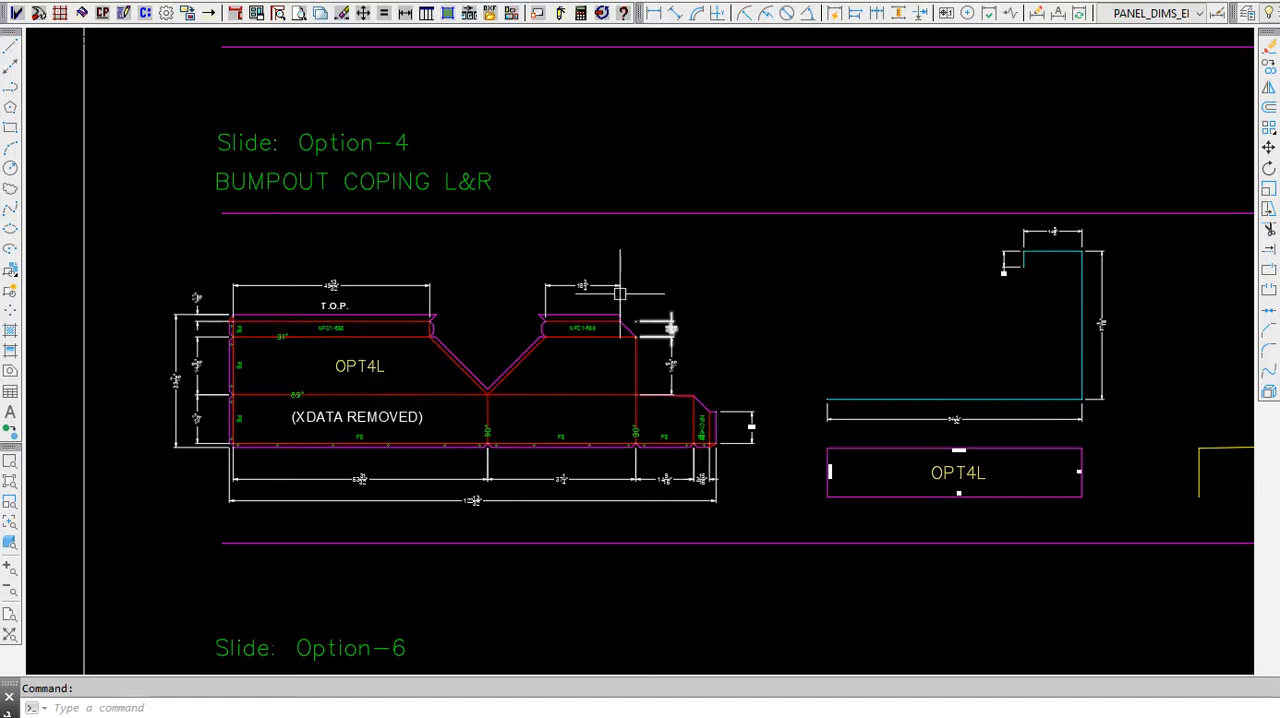
pyautogui.click(124, 13)
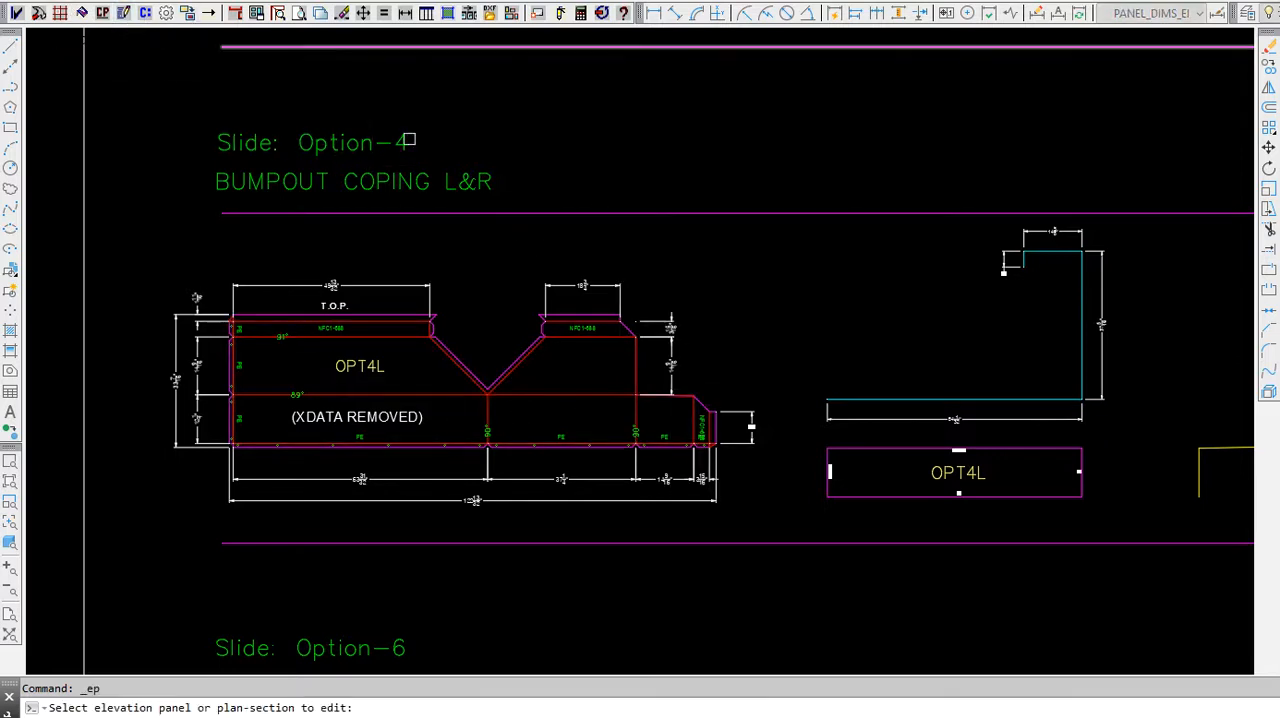
pyautogui.click(901, 449)
pyautogui.press('Return')
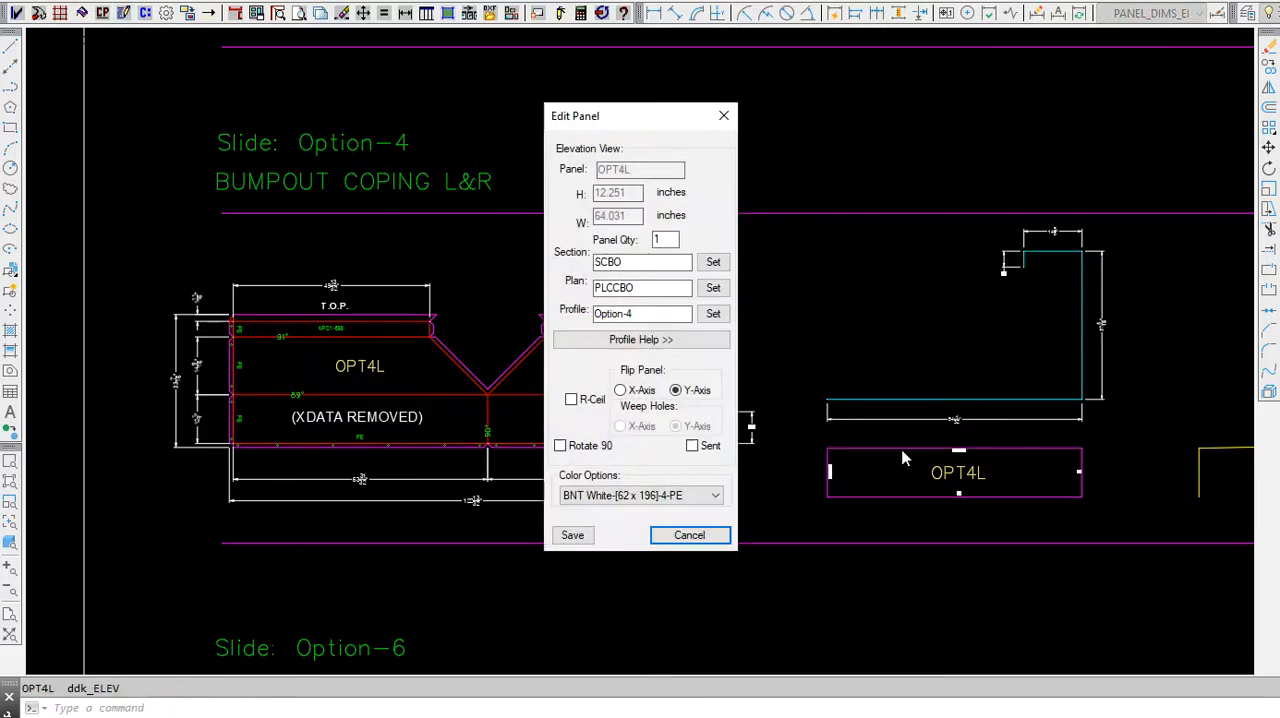
pyautogui.click(713, 315)
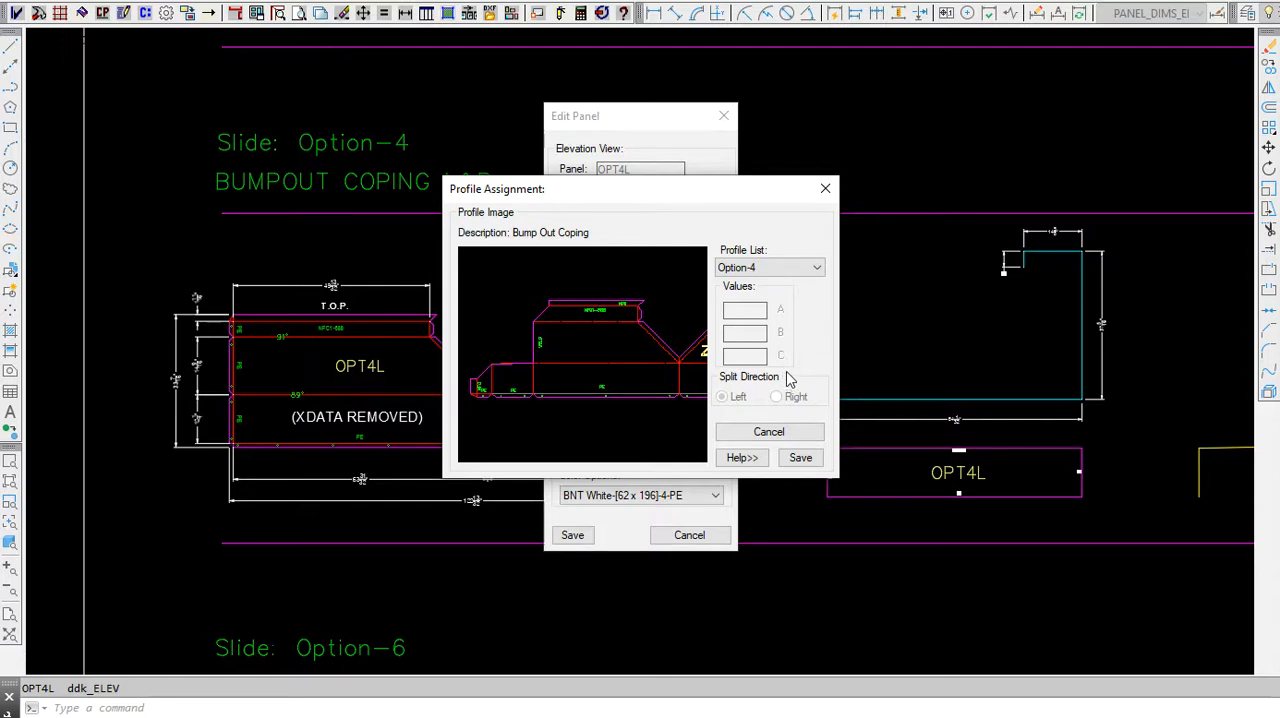
pyautogui.click(825, 189)
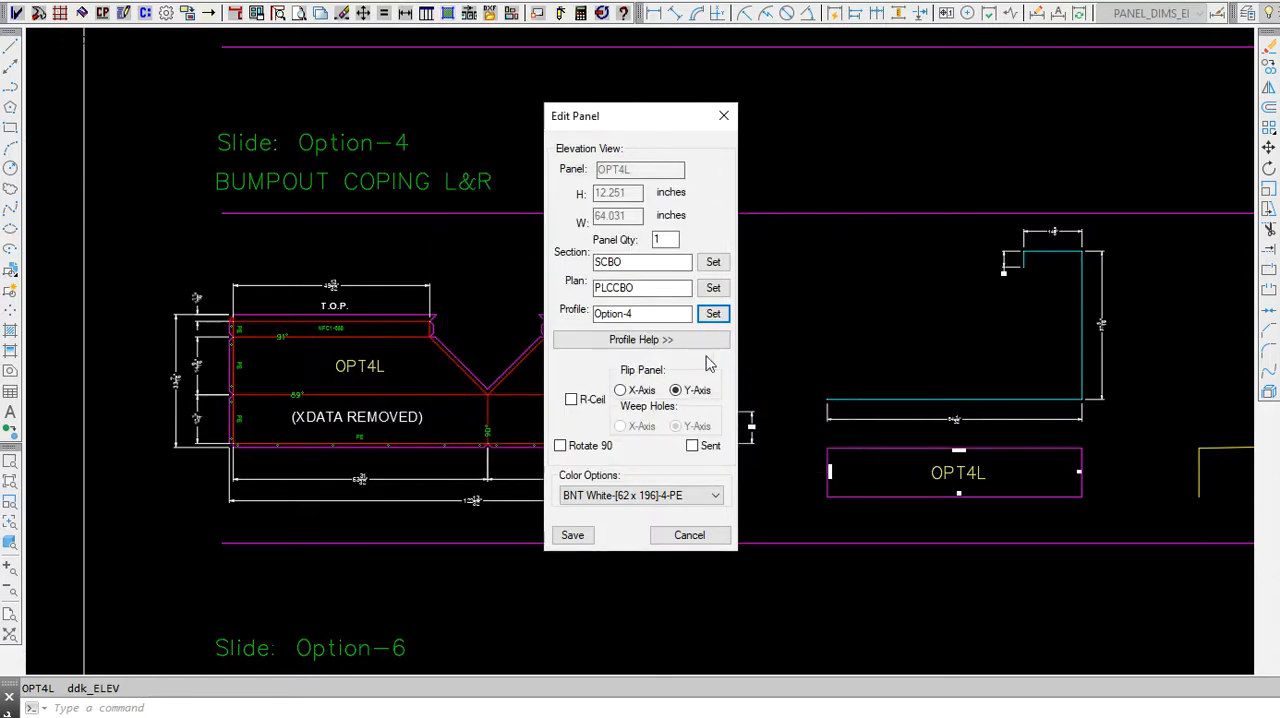
pyautogui.click(723, 116)
# Step: Inspect the Option-8 profile assignment of bumpout split panel OPT8L, then close the panel editor without saving
pyautogui.scroll(-2, 383, 375)
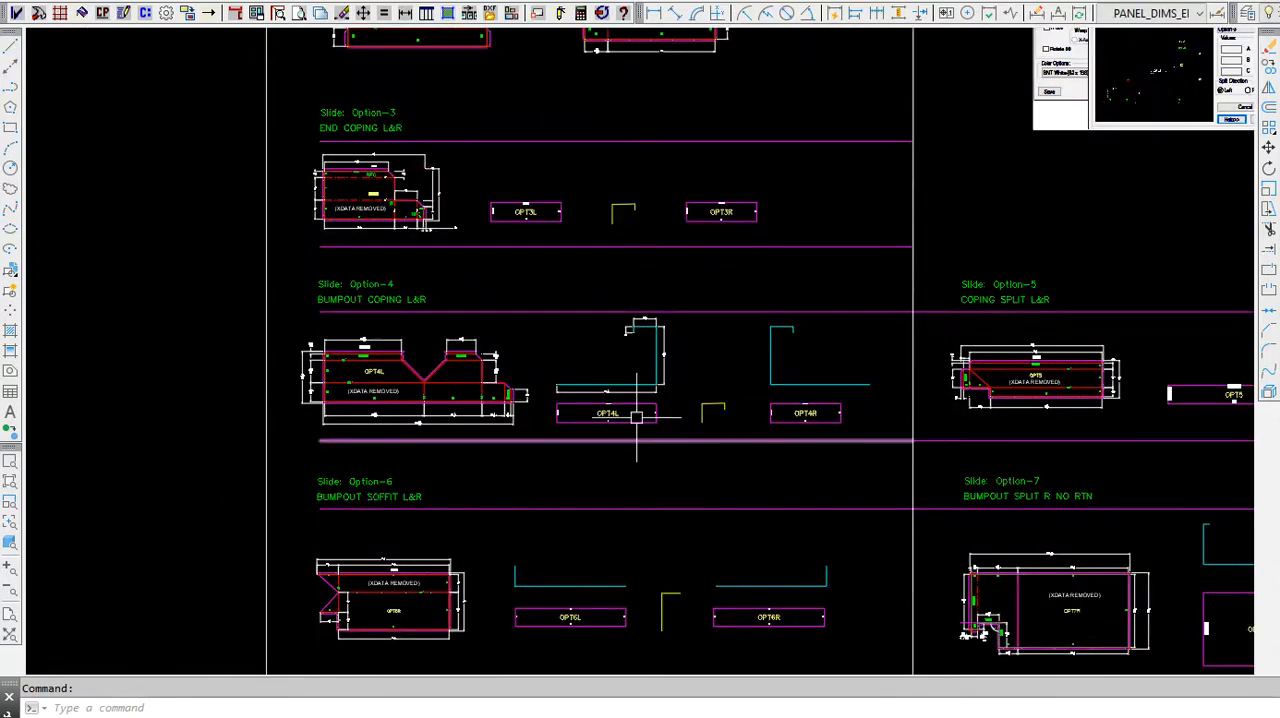
pyautogui.scroll(-2, 580, 300)
pyautogui.scroll(1, 514, 565)
pyautogui.scroll(4, 514, 565)
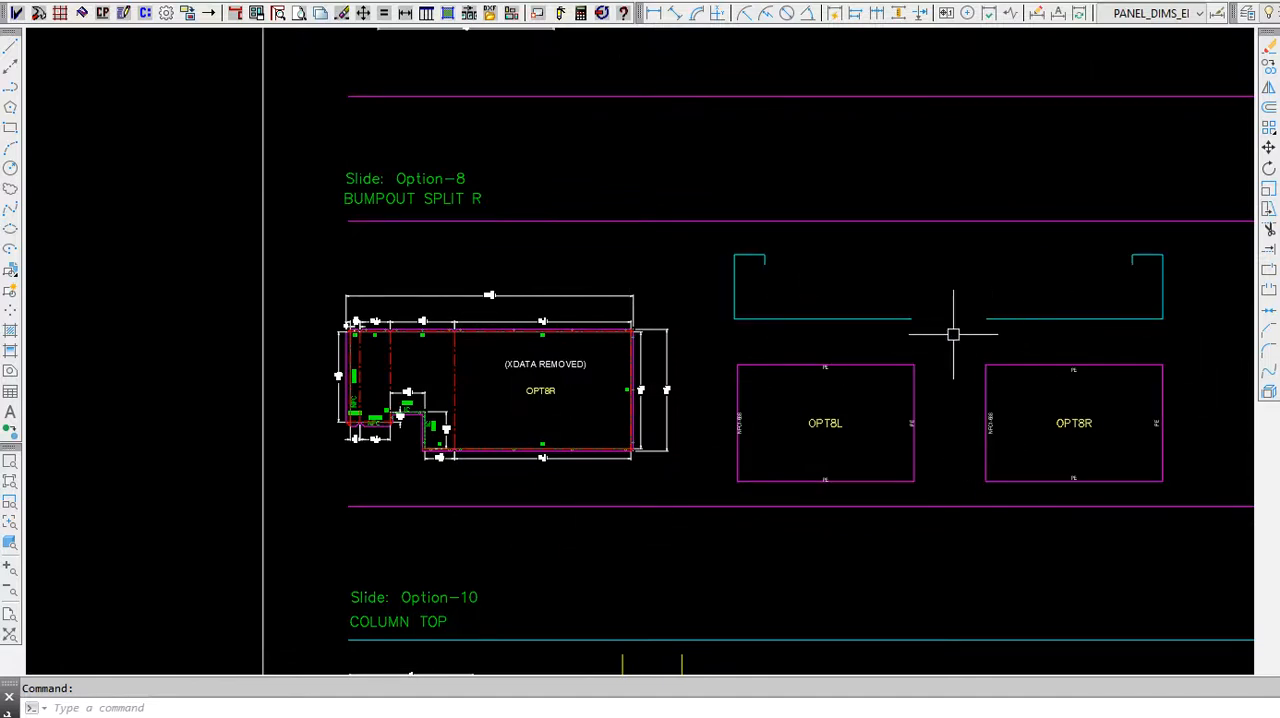
pyautogui.click(102, 12)
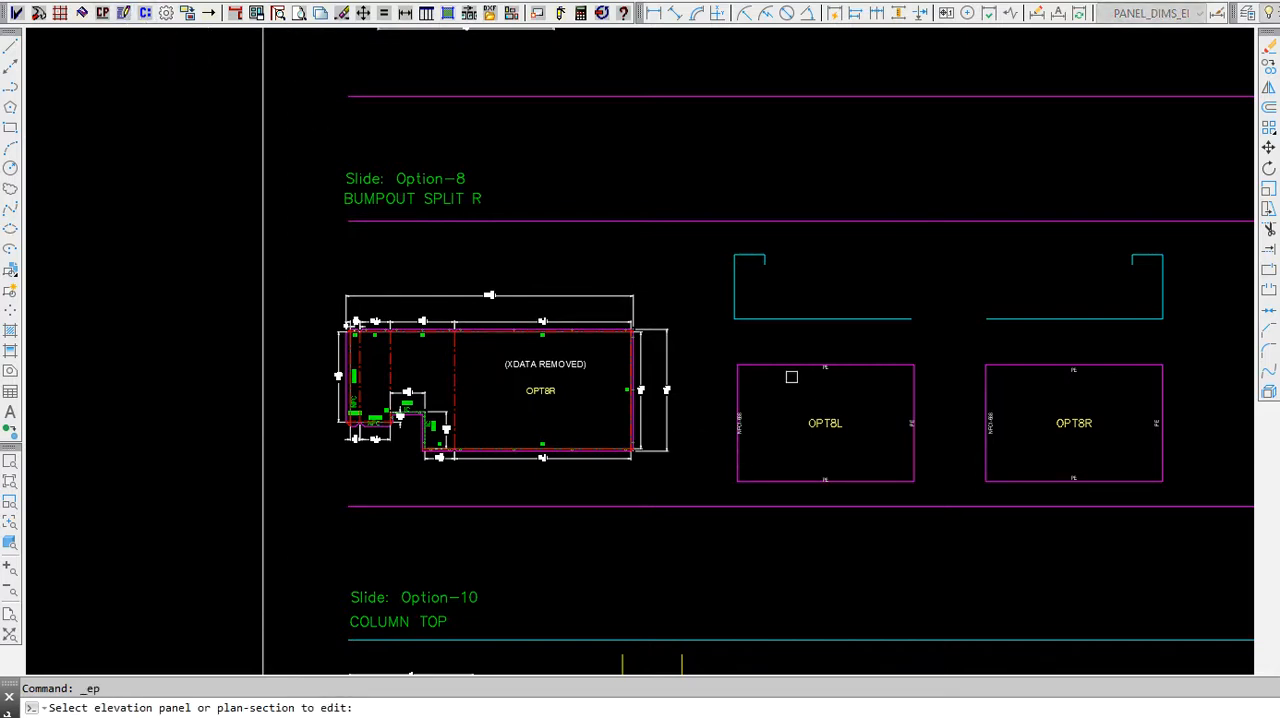
pyautogui.click(785, 372)
pyautogui.press('Return')
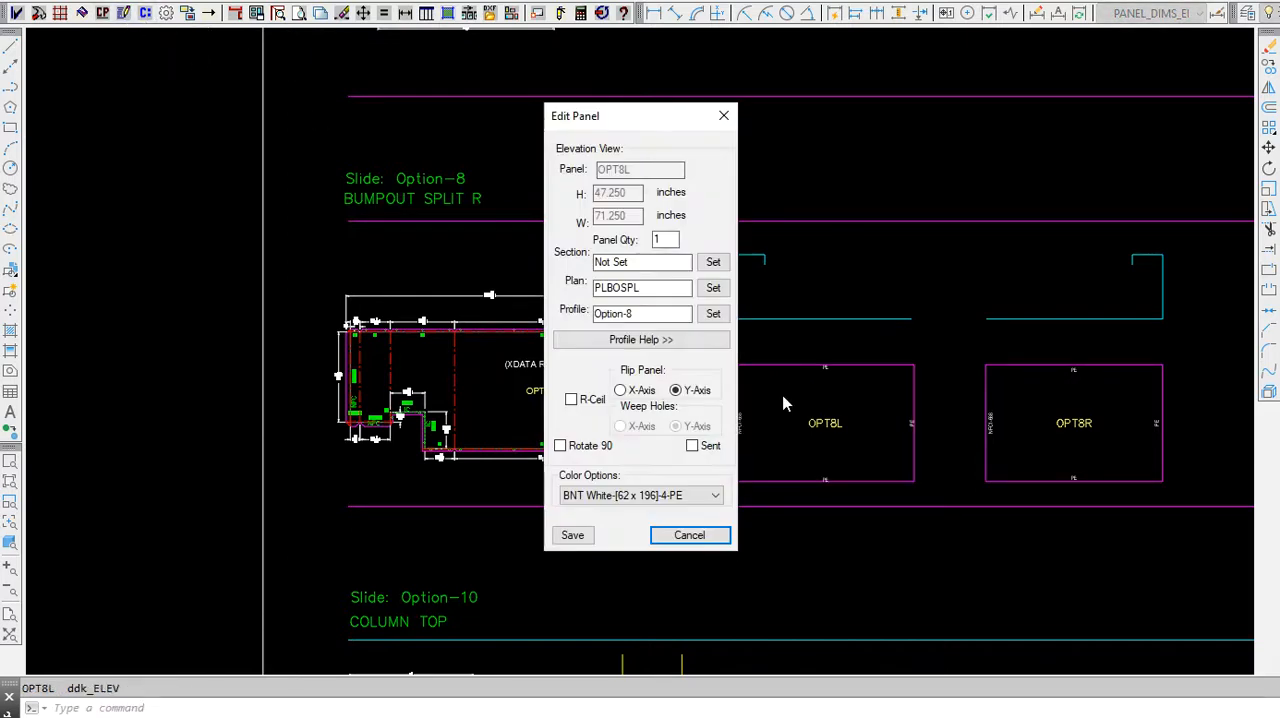
pyautogui.click(713, 313)
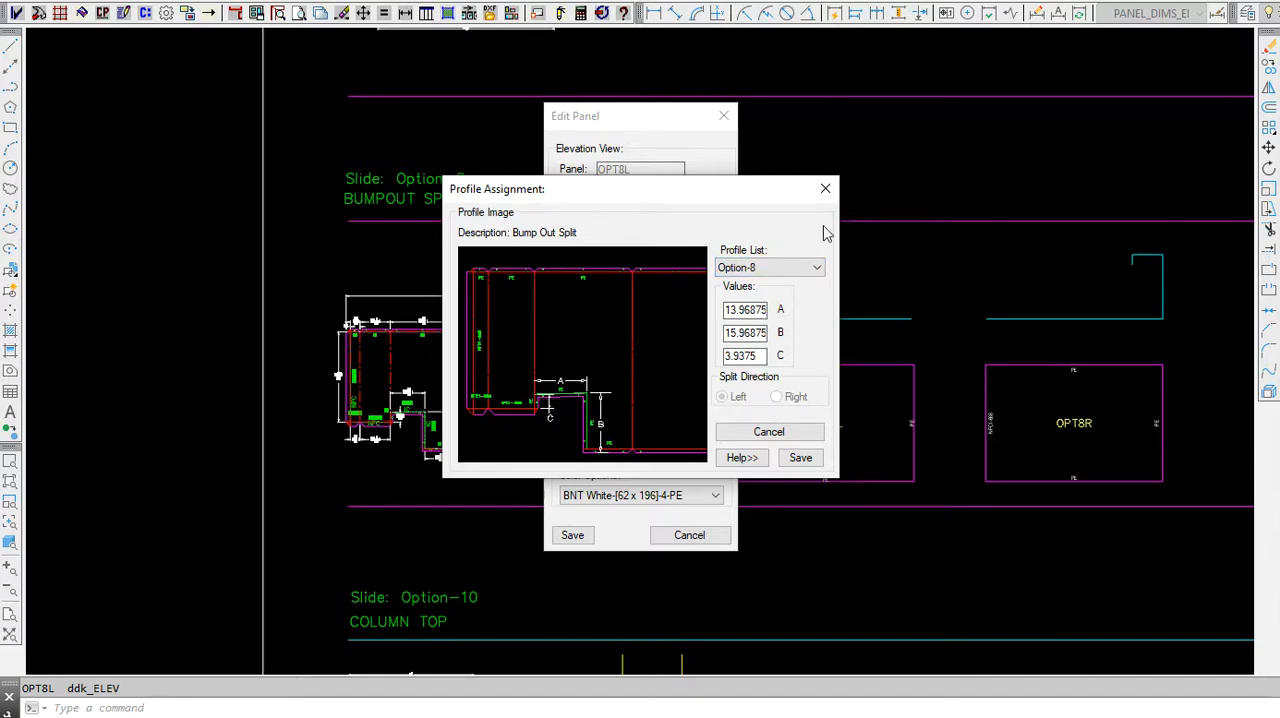
pyautogui.click(826, 190)
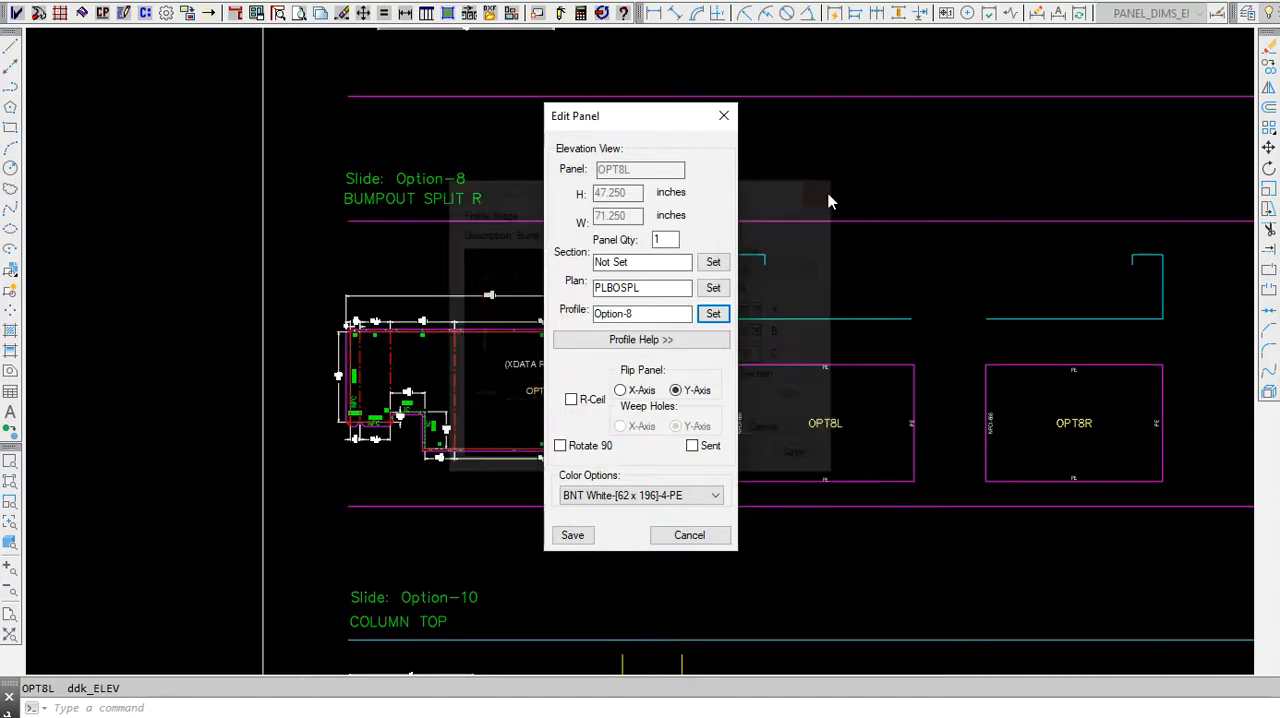
pyautogui.click(726, 118)
# Step: Examine the Option-9 corner coping split example, including its flat layout, equal-dimension callouts and section lines
pyautogui.scroll(-5, 447, 300)
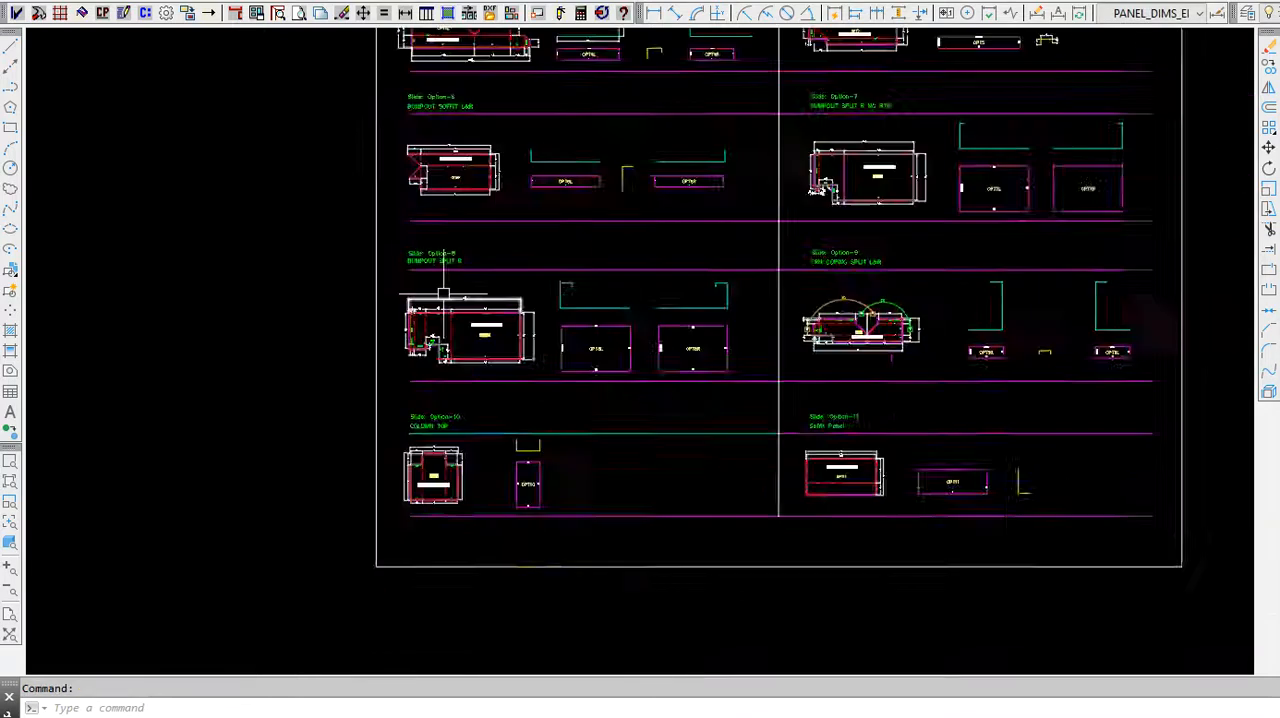
pyautogui.scroll(8, 773, 320)
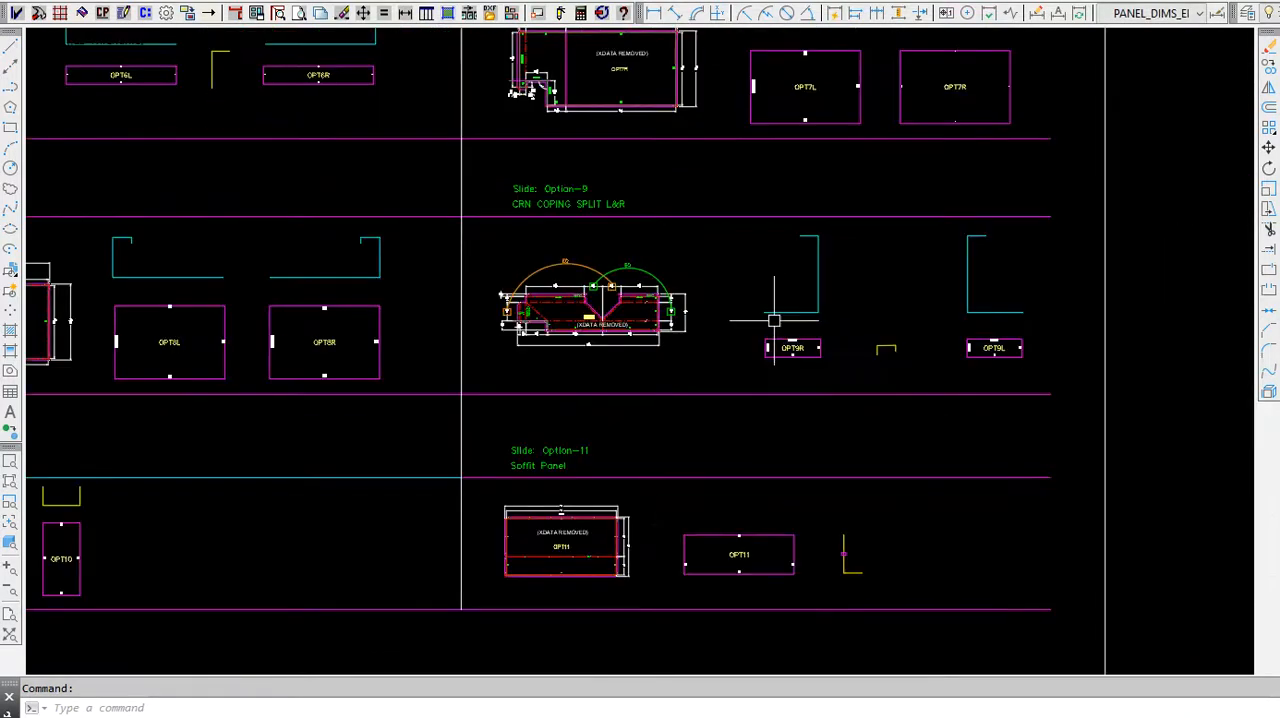
pyautogui.scroll(-3, 654, 340)
pyautogui.moveTo(654, 340); pyautogui.dragTo(712, 443, button='middle')
pyautogui.scroll(-2, 712, 443)
pyautogui.scroll(4, 596, 438)
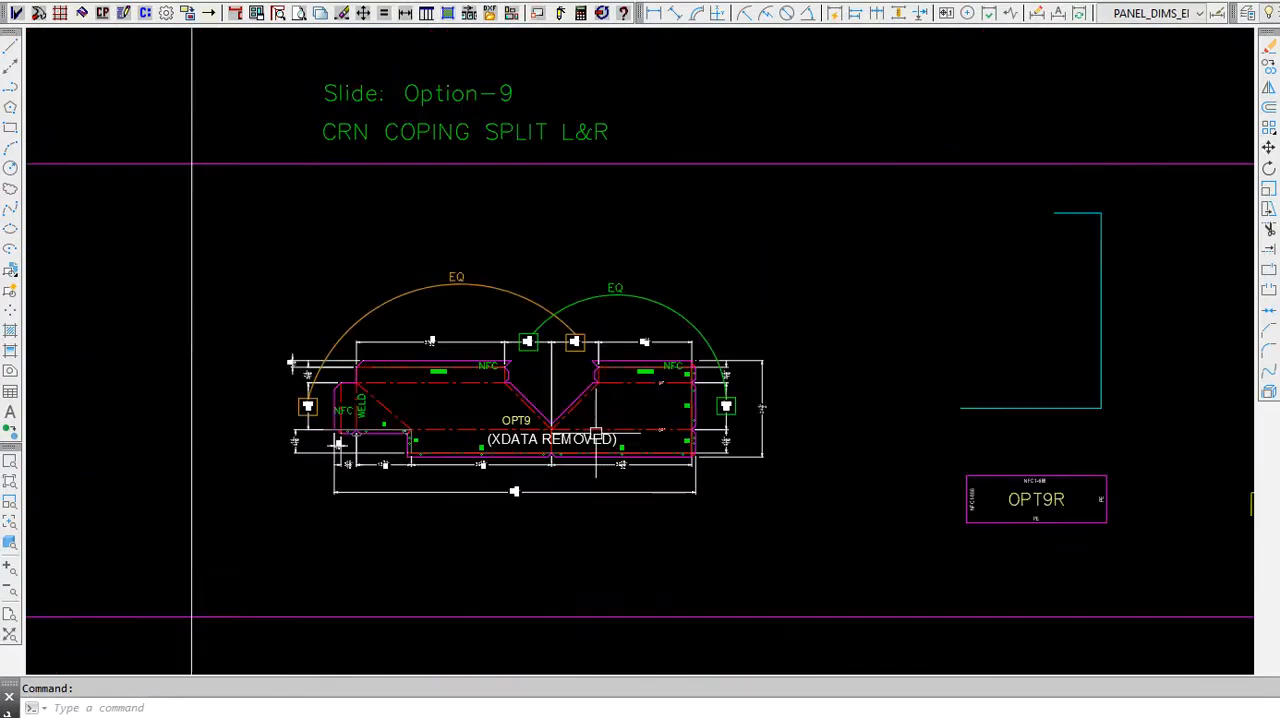
pyautogui.scroll(2, 522, 424)
pyautogui.scroll(-2, 522, 424)
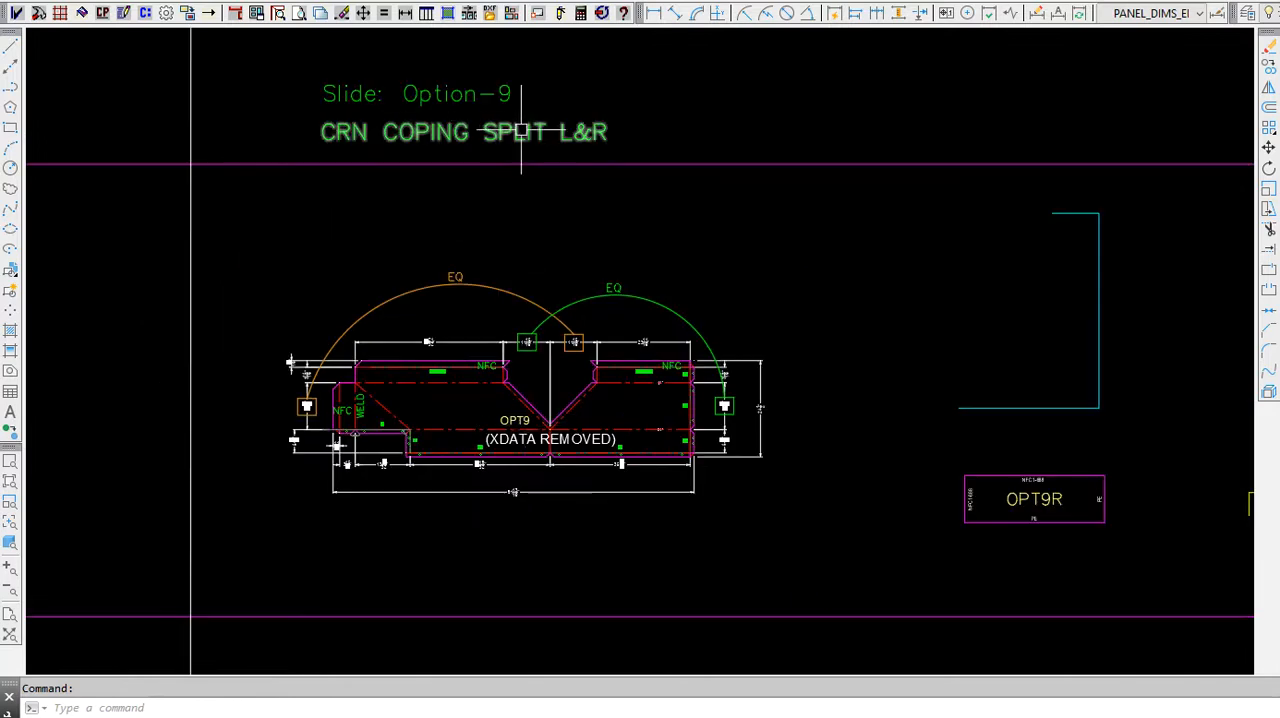
pyautogui.scroll(-2, 349, 263)
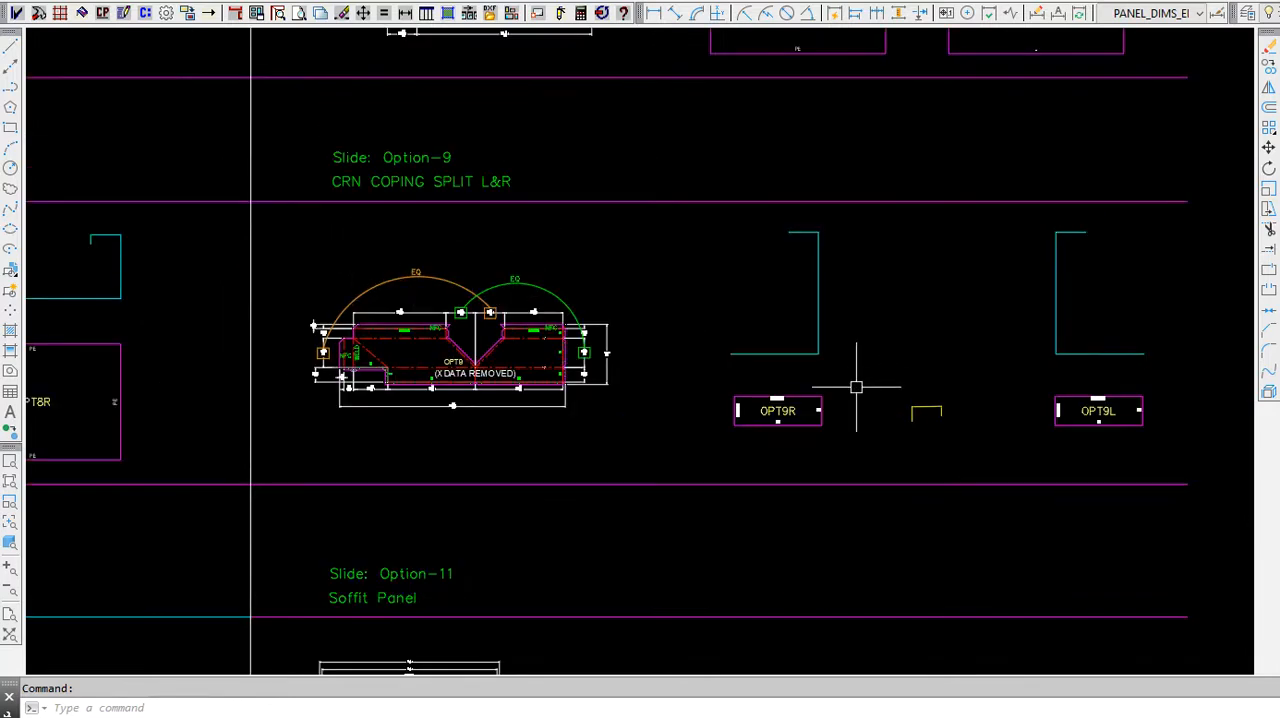
# Step: Generate flat layouts of panels OPT9R, OPT9L and OPT7L with Quick Draw
pyautogui.click(447, 13)
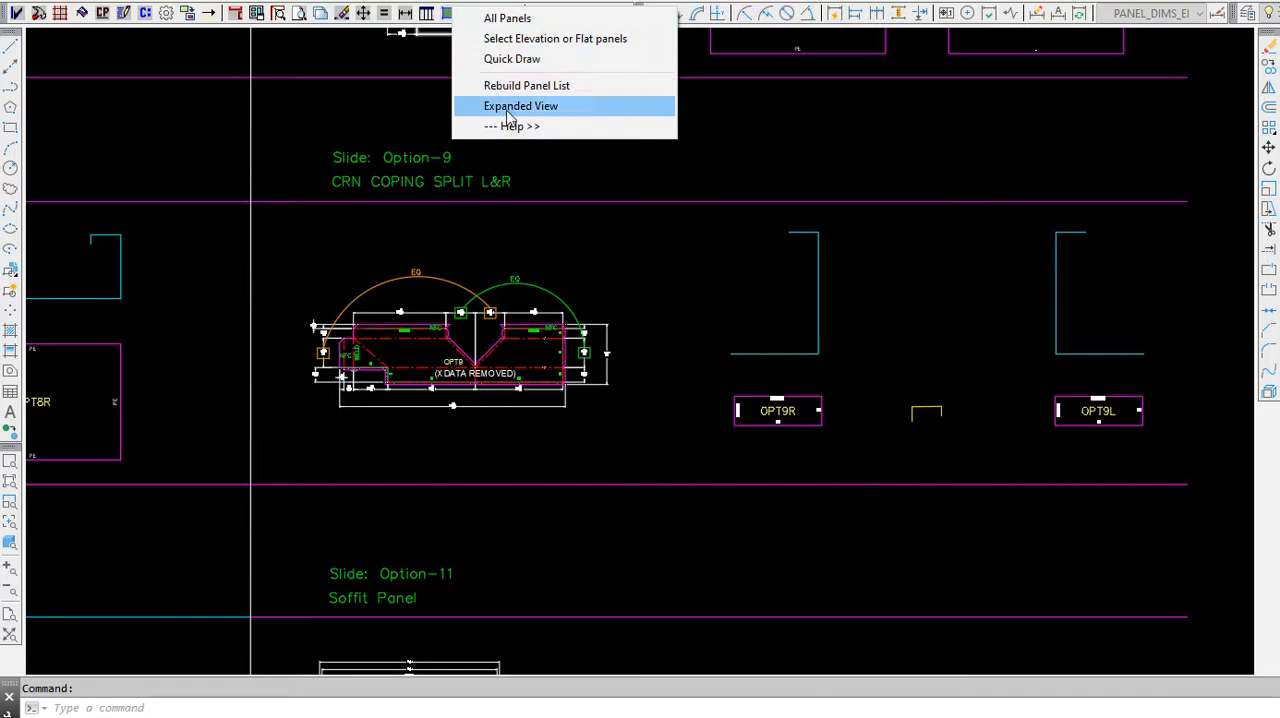
pyautogui.click(532, 60)
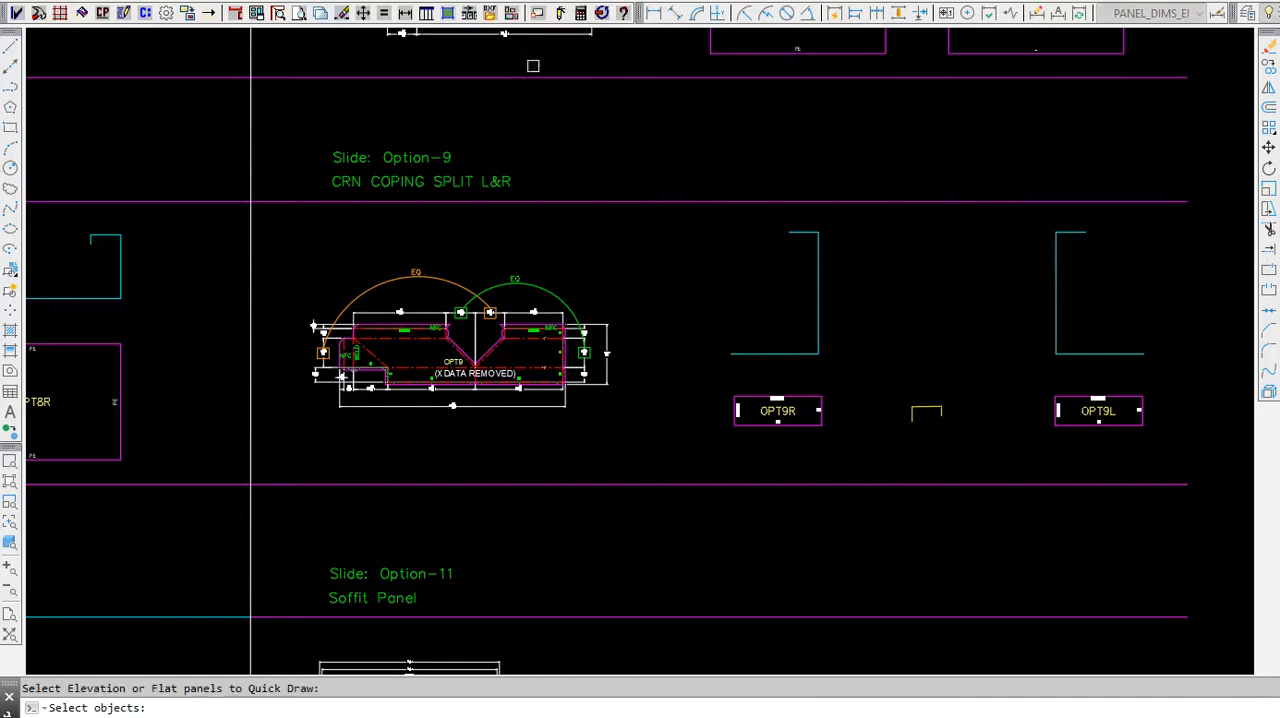
pyautogui.click(755, 400)
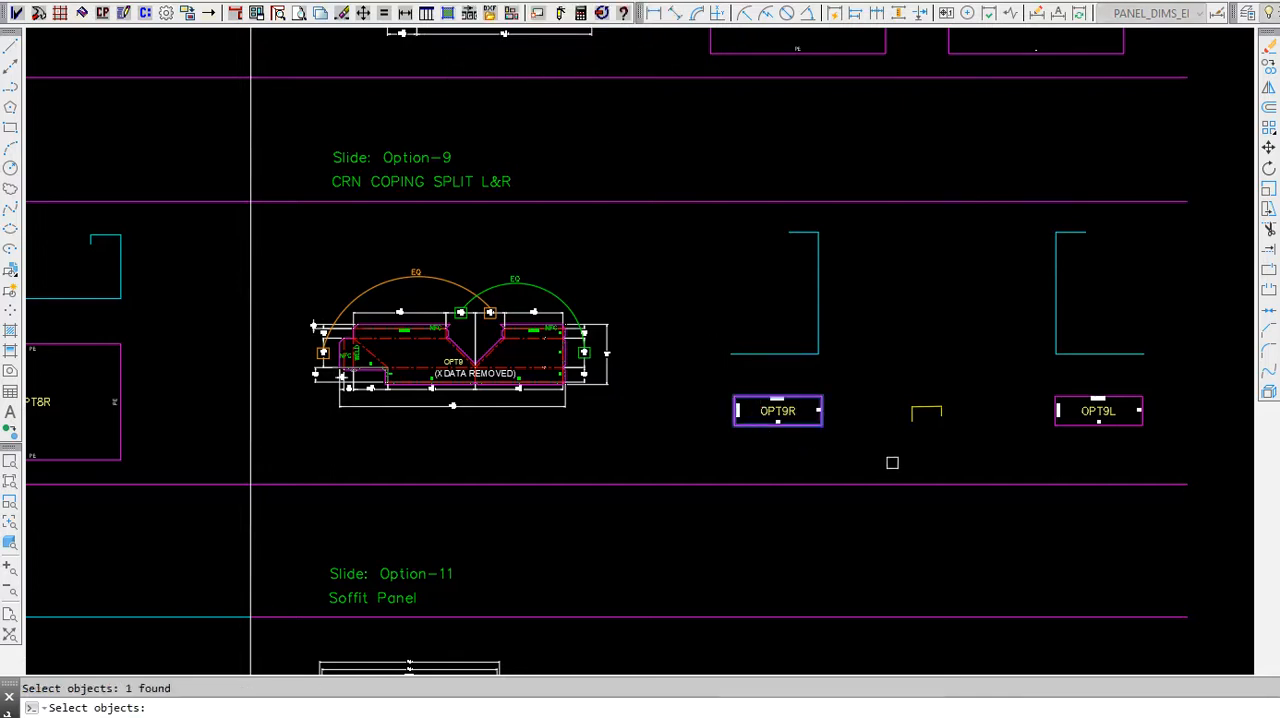
pyautogui.click(1069, 397)
pyautogui.scroll(-2, 871, 382)
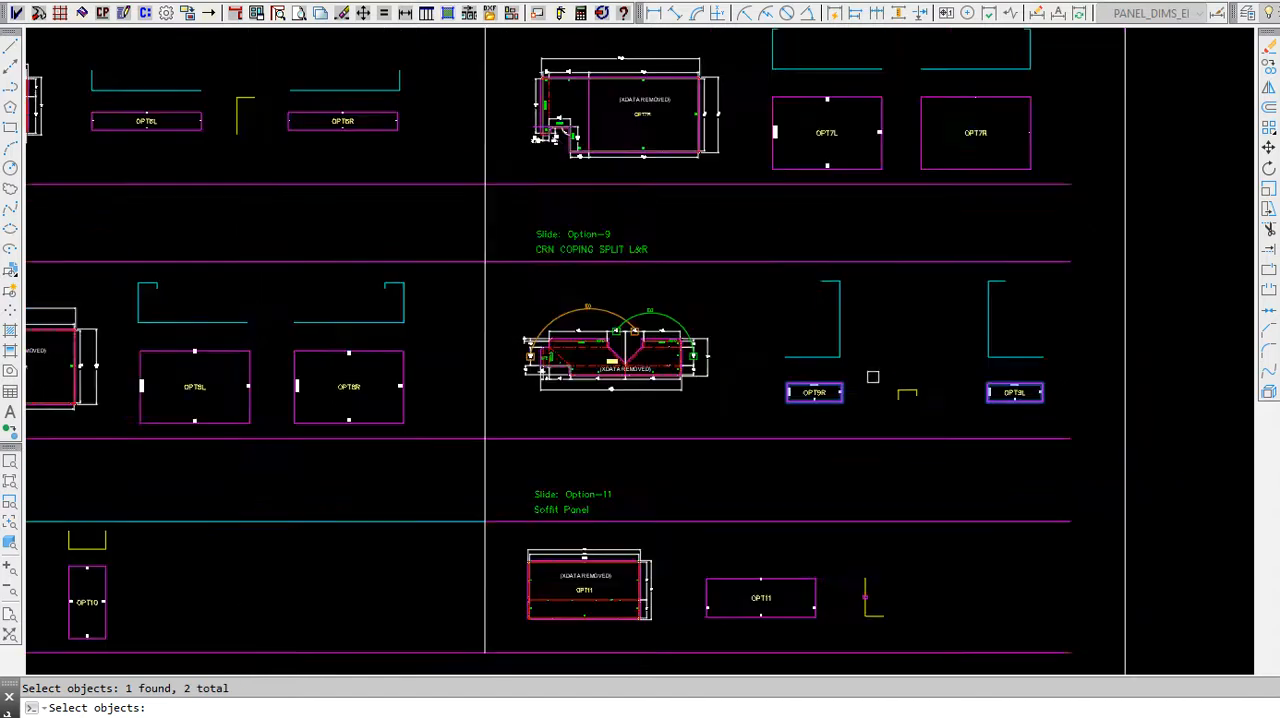
pyautogui.click(793, 164)
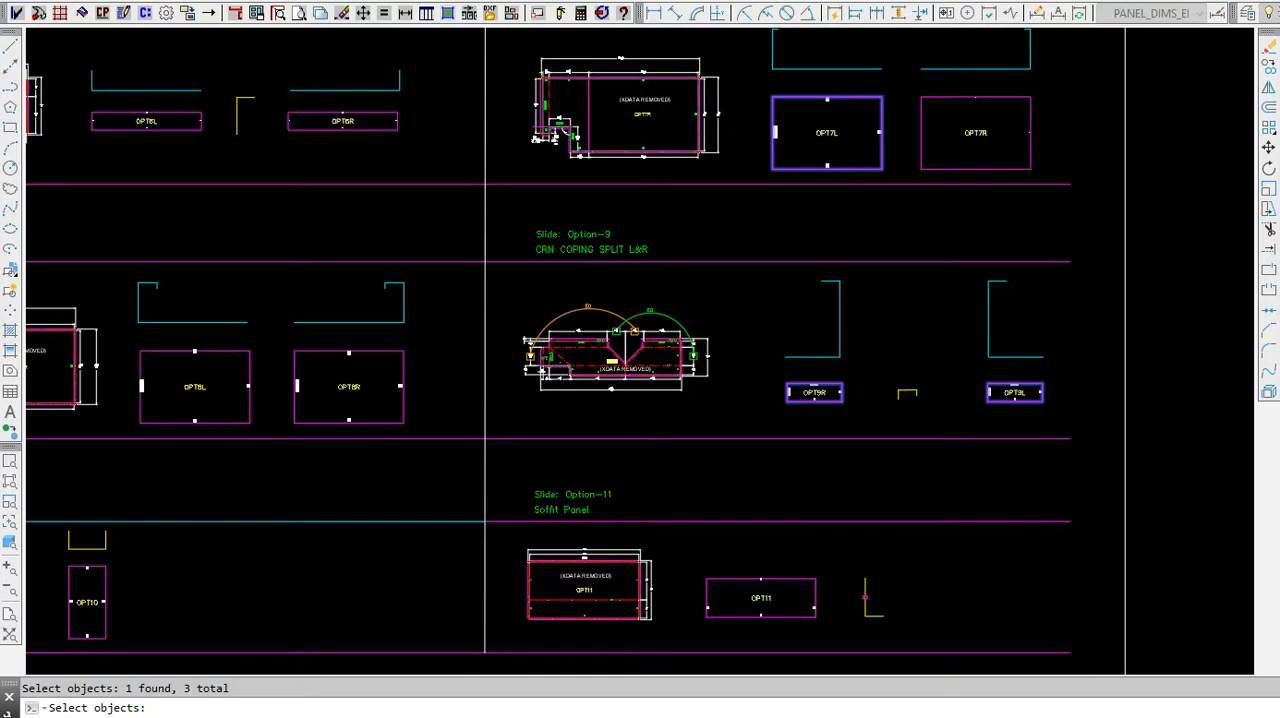
pyautogui.press('Return')
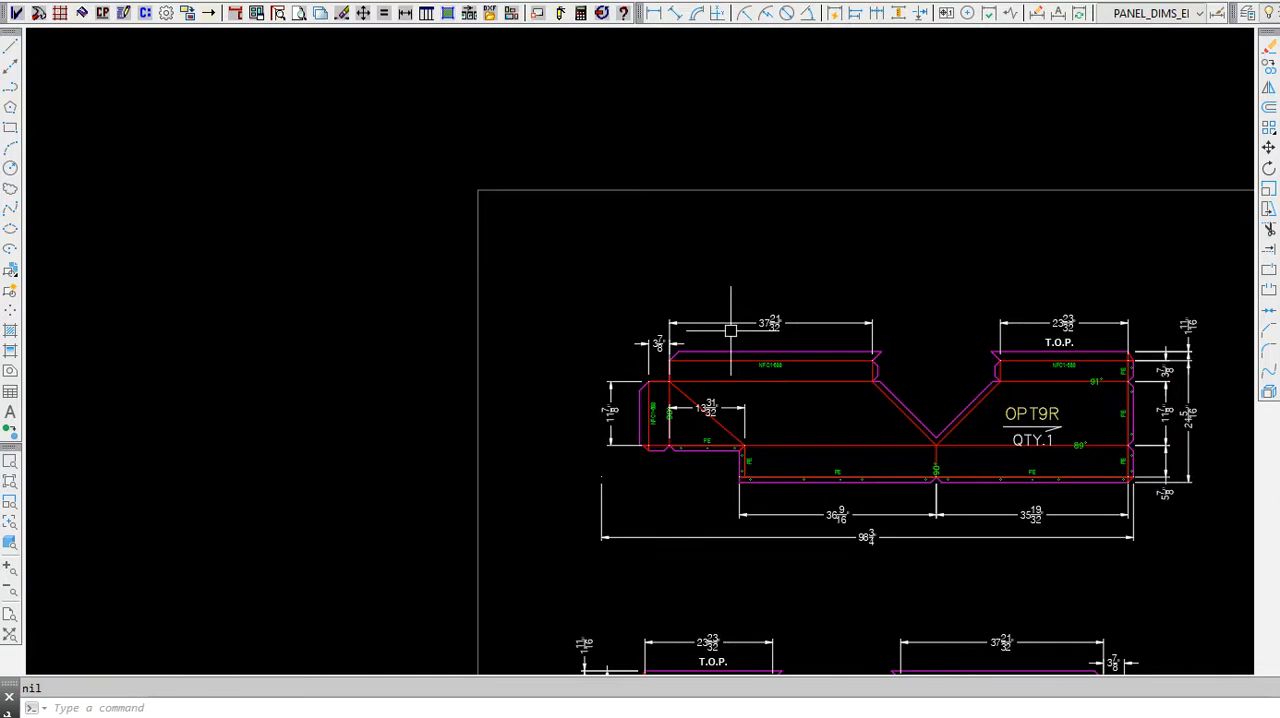
# Step: Examine the drawn flat layouts of OPT9R, OPT9L and OPT7L, focusing on the dimensions and notch of OPT7L
pyautogui.scroll(-2, 390, 60)
pyautogui.scroll(-2, 317, 171)
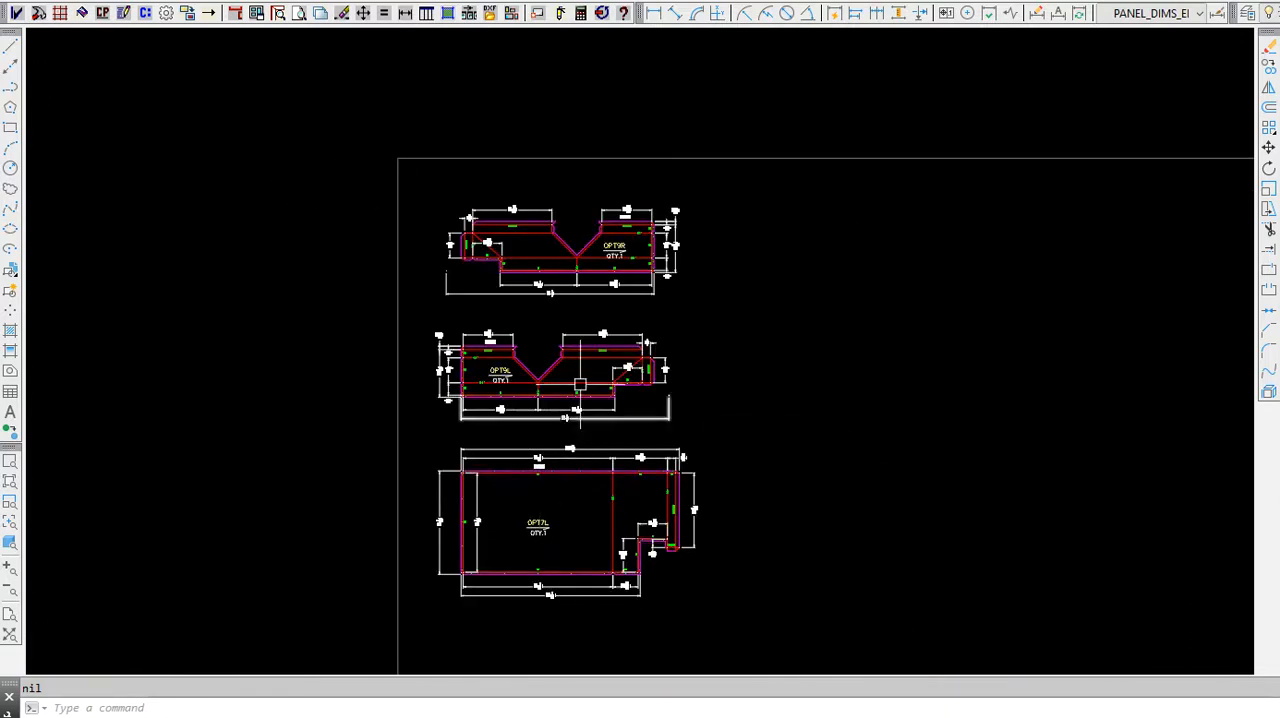
pyautogui.scroll(3, 597, 587)
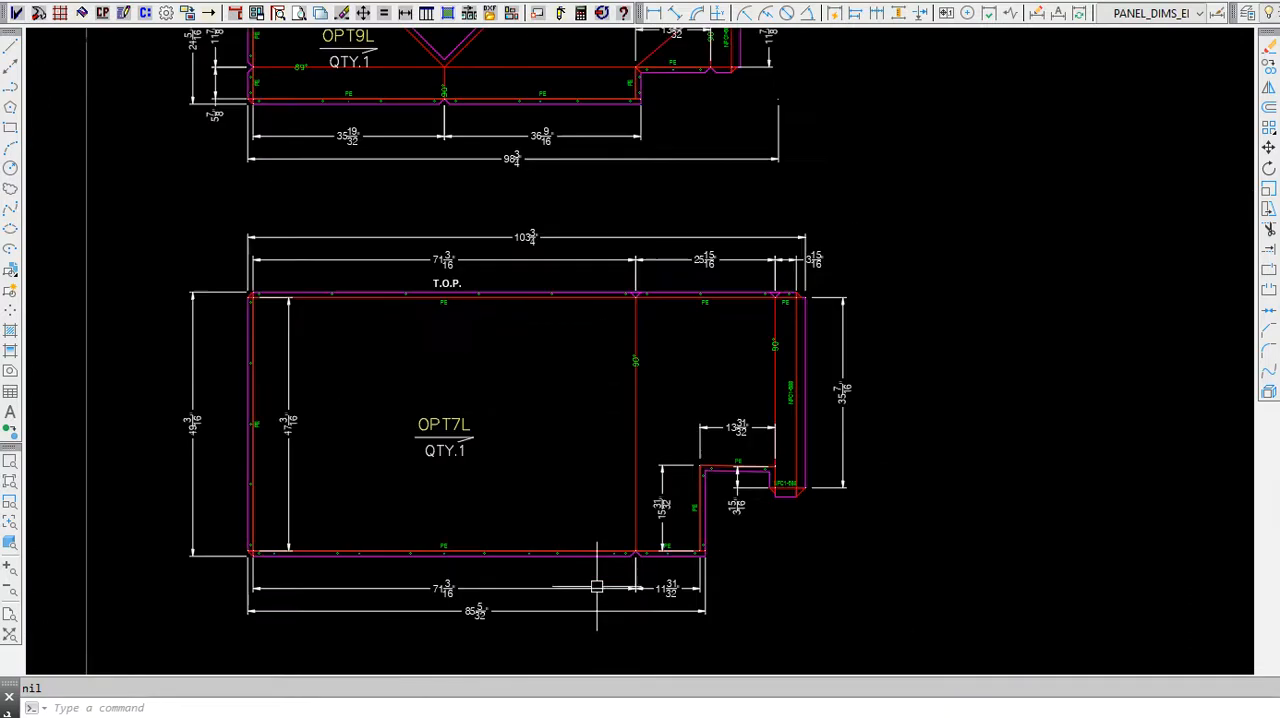
pyautogui.scroll(2, 597, 587)
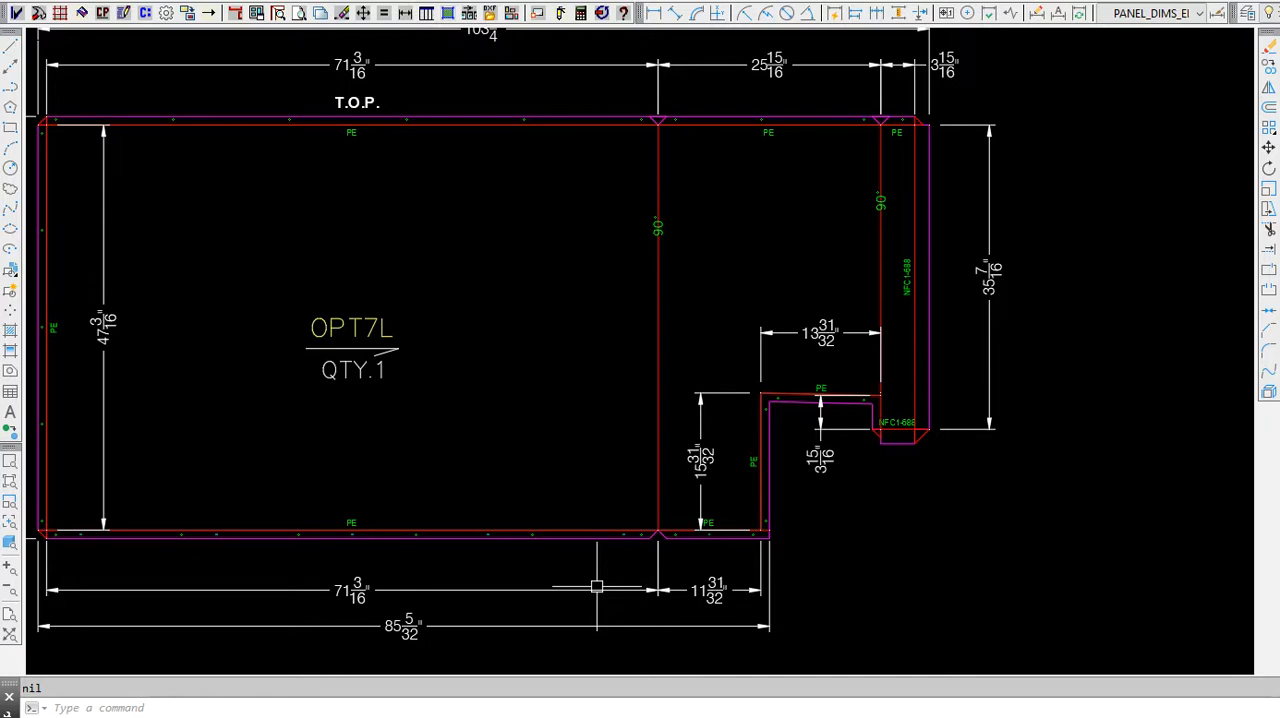
pyautogui.scroll(-5, 700, 434)
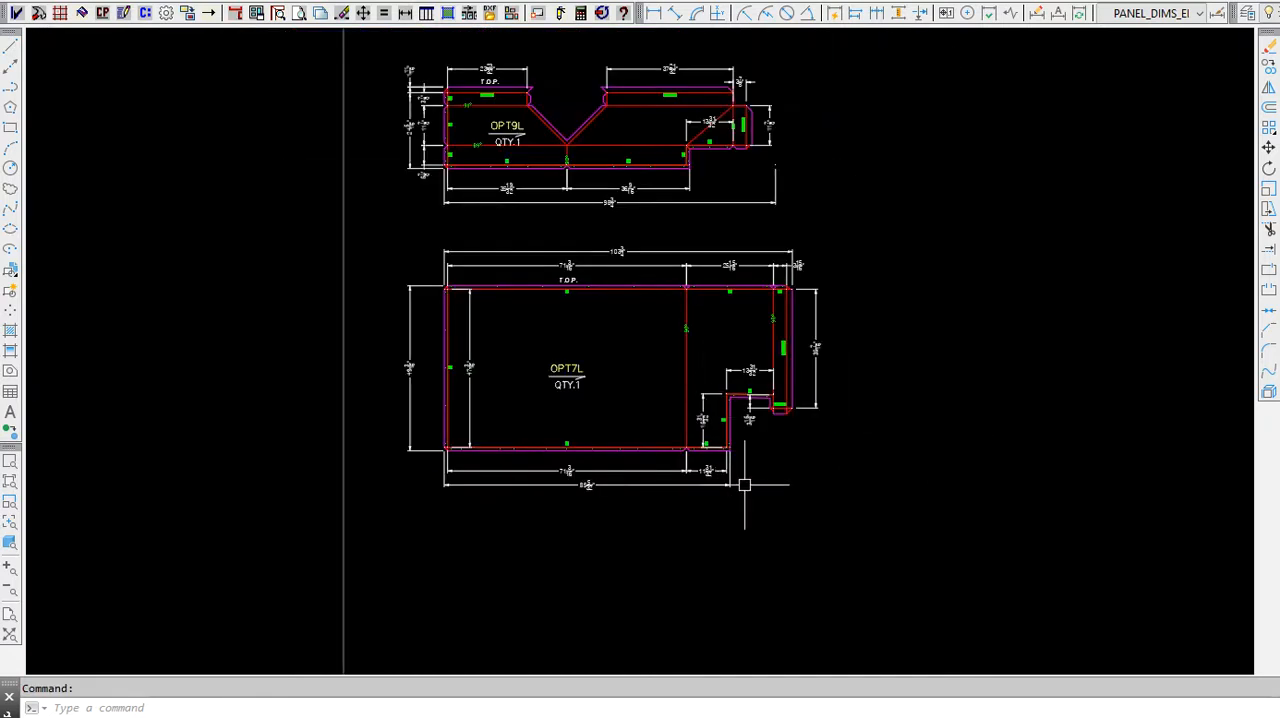
pyautogui.scroll(-3, 744, 485)
pyautogui.hotkey('ctrl', 'a')
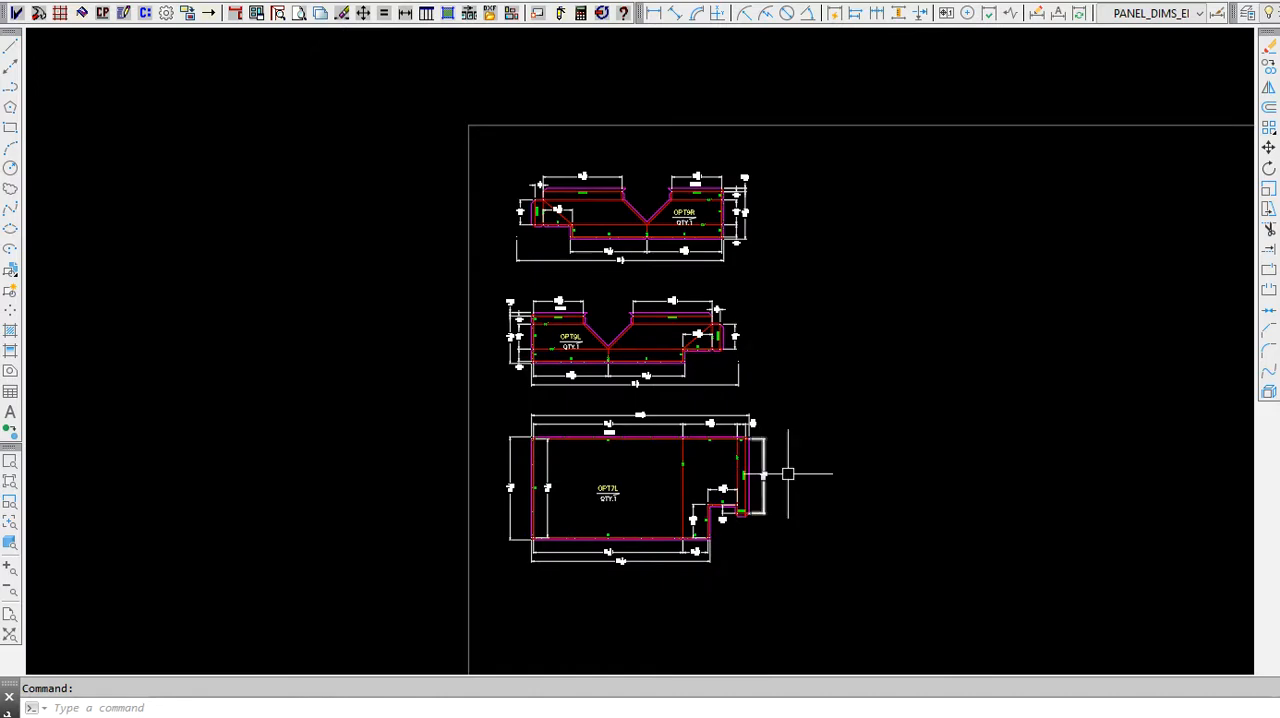